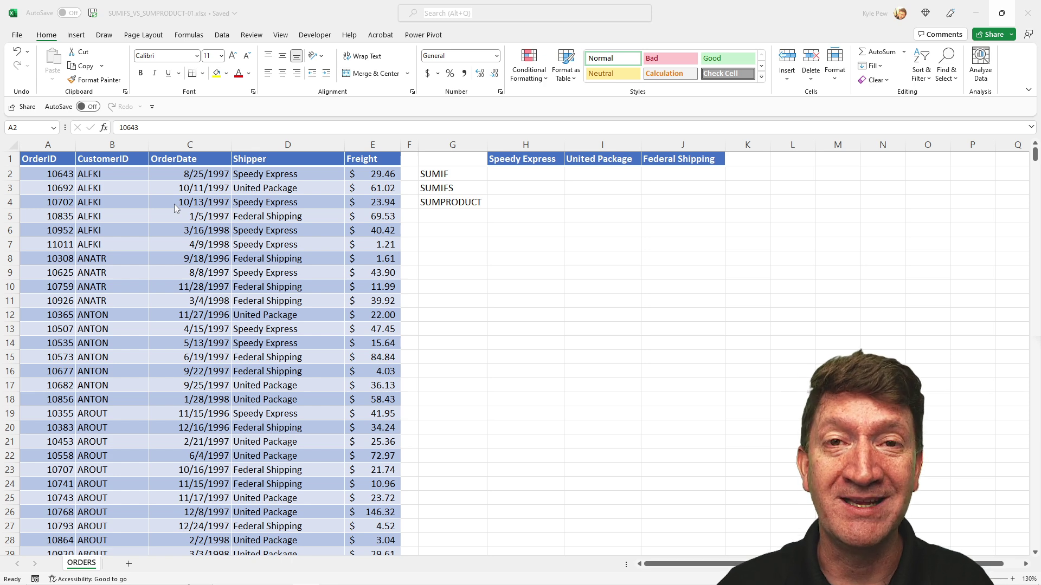
# Step: Show the workbook's file details and annotate the orders table, Freight column and SUMIF/SUMIFS/SUMPRODUCT labels
pyautogui.click(123, 20)
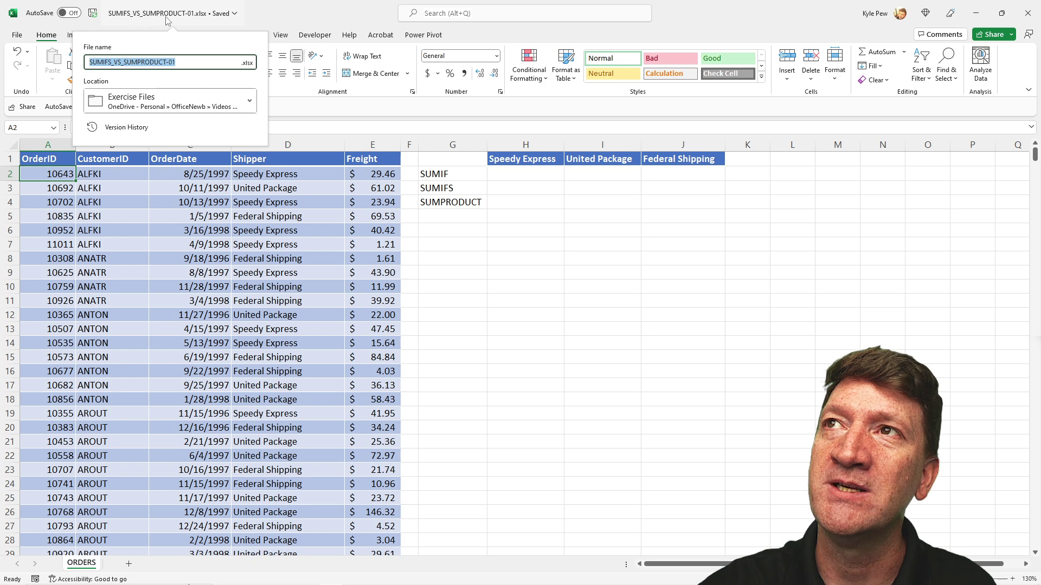
pyautogui.click(287, 17)
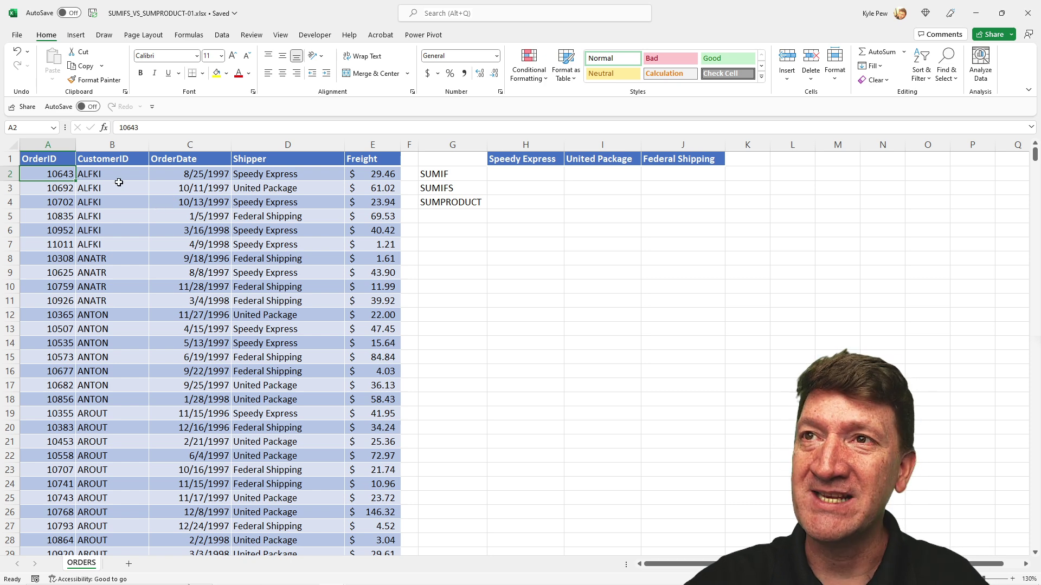
pyautogui.moveTo(17, 151)
pyautogui.mouseDown()
pyautogui.moveTo(114, 335)
pyautogui.moveTo(353, 527)
pyautogui.moveTo(411, 556)
pyautogui.mouseUp()
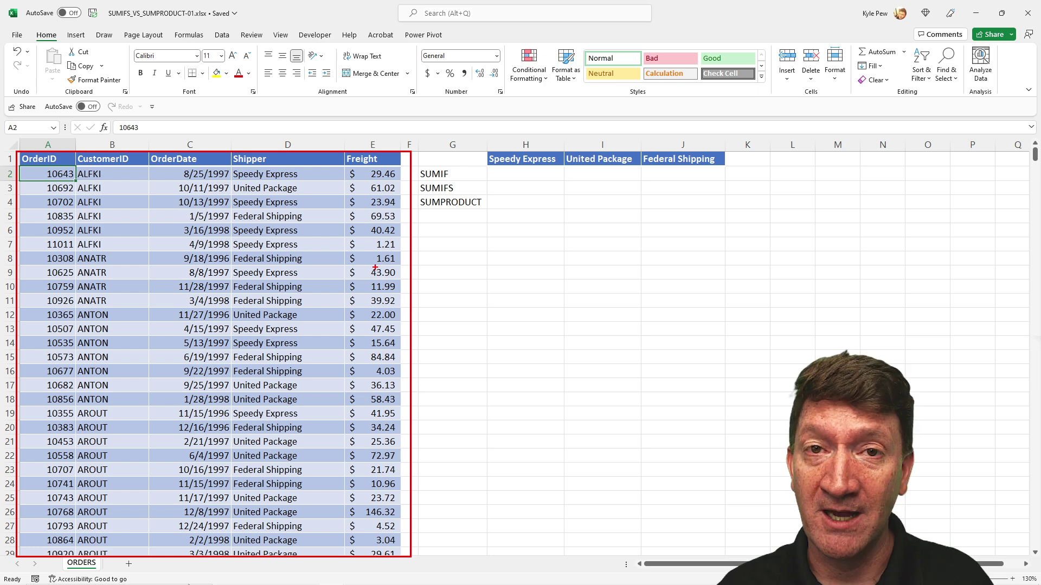
pyautogui.moveTo(343, 167)
pyautogui.mouseDown()
pyautogui.moveTo(381, 254)
pyautogui.moveTo(428, 542)
pyautogui.moveTo(410, 557)
pyautogui.mouseUp()
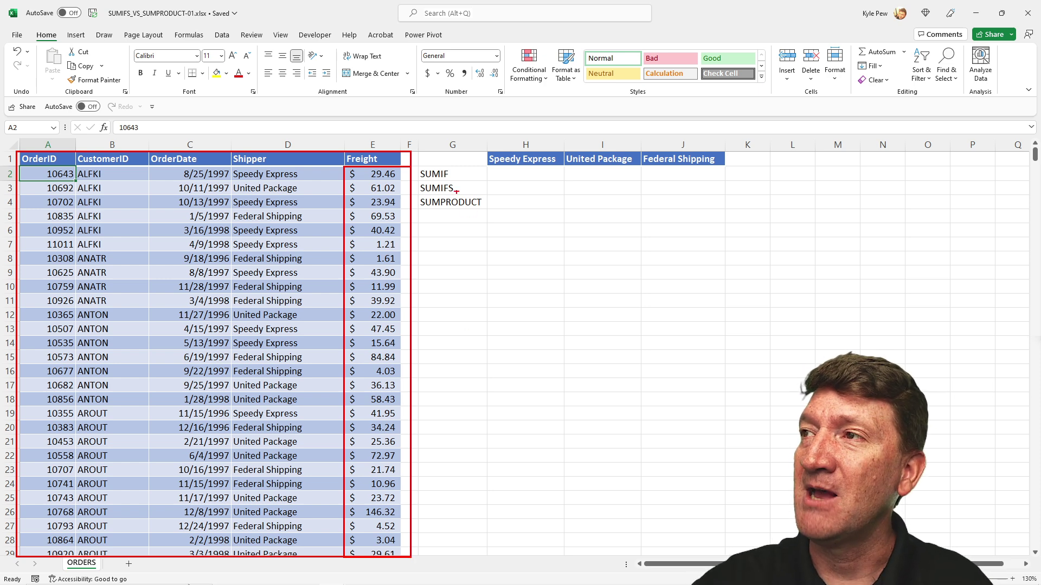
pyautogui.moveTo(417, 164); pyautogui.dragTo(486, 227)
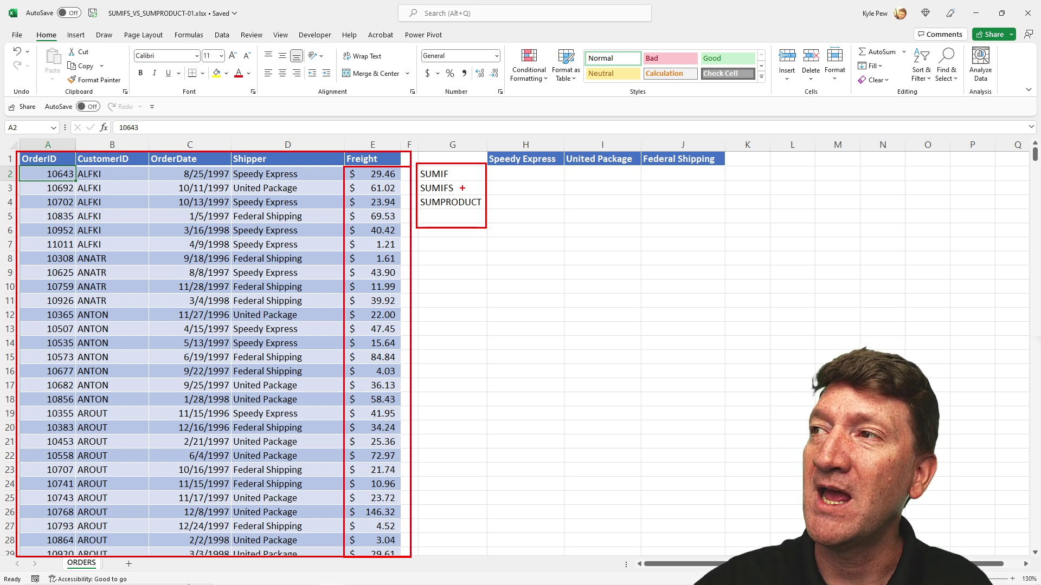
pyautogui.moveTo(462, 188); pyautogui.dragTo(527, 188)
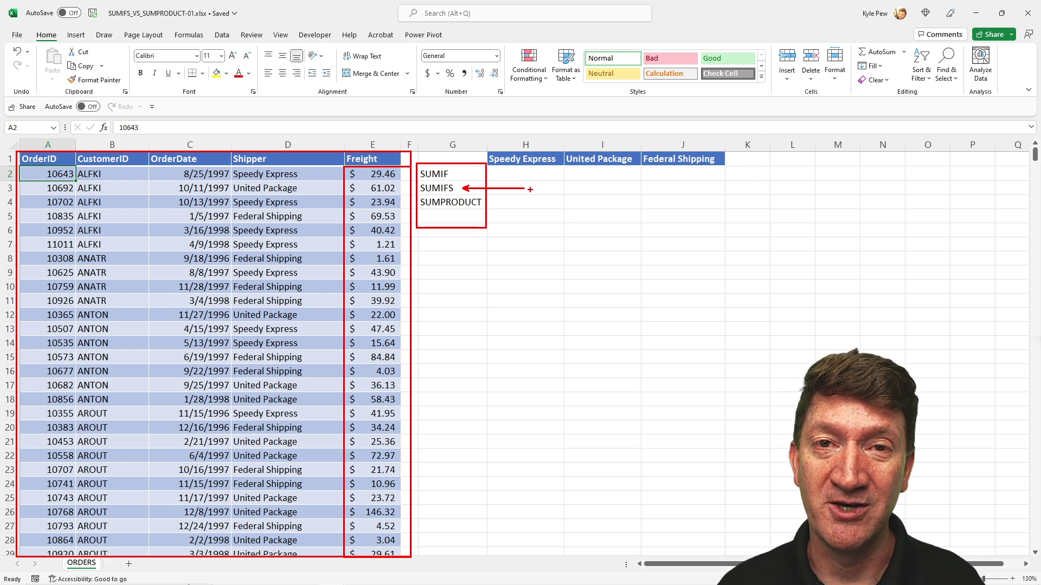
pyautogui.moveTo(480, 210); pyautogui.dragTo(523, 251)
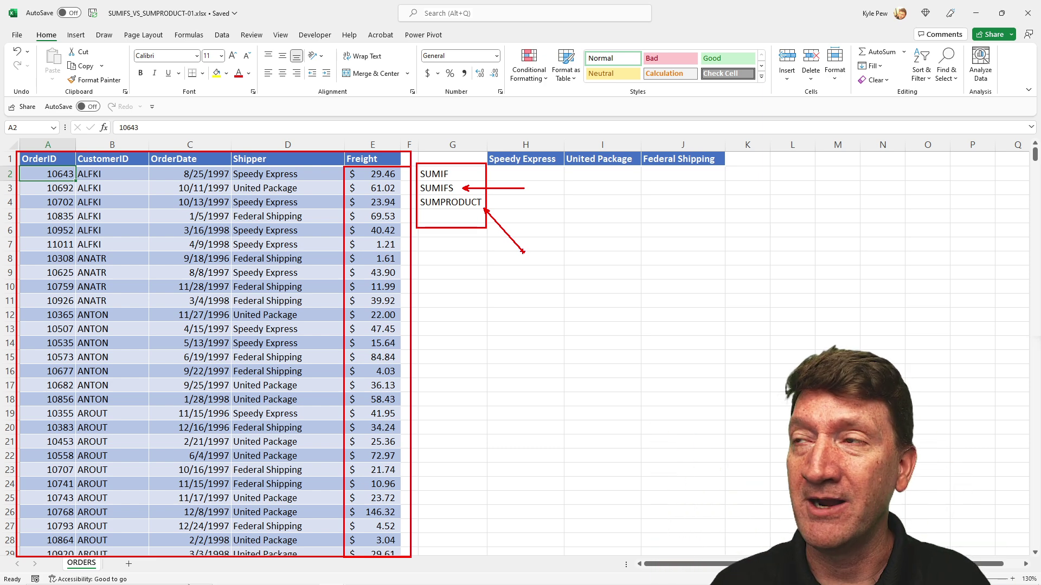
pyautogui.moveTo(392, 158); pyautogui.dragTo(424, 99)
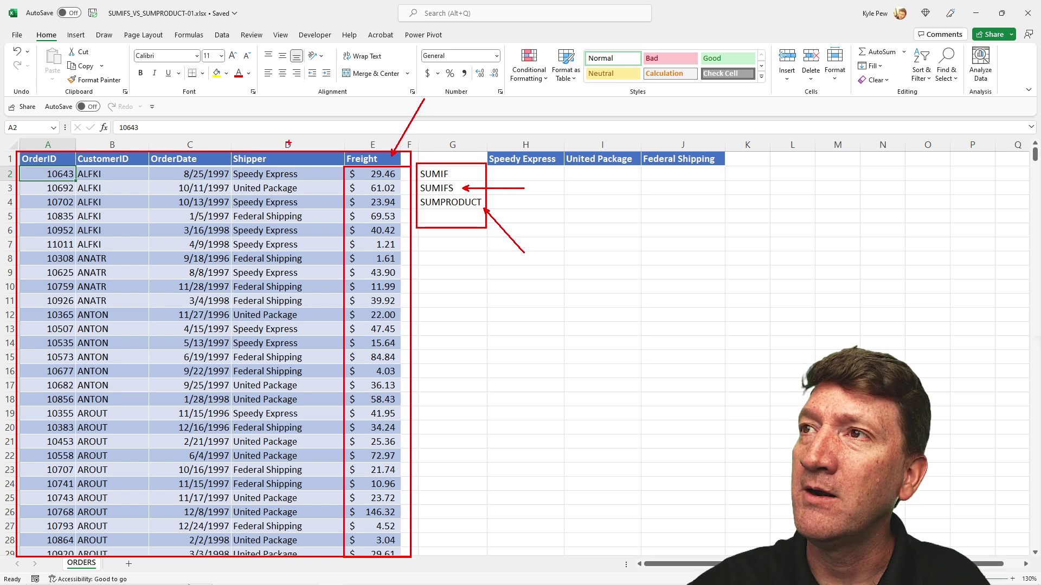
pyautogui.moveTo(269, 152)
pyautogui.mouseDown()
pyautogui.moveTo(374, 108)
pyautogui.moveTo(499, 114)
pyautogui.moveTo(488, 153)
pyautogui.moveTo(501, 152)
pyautogui.mouseUp()
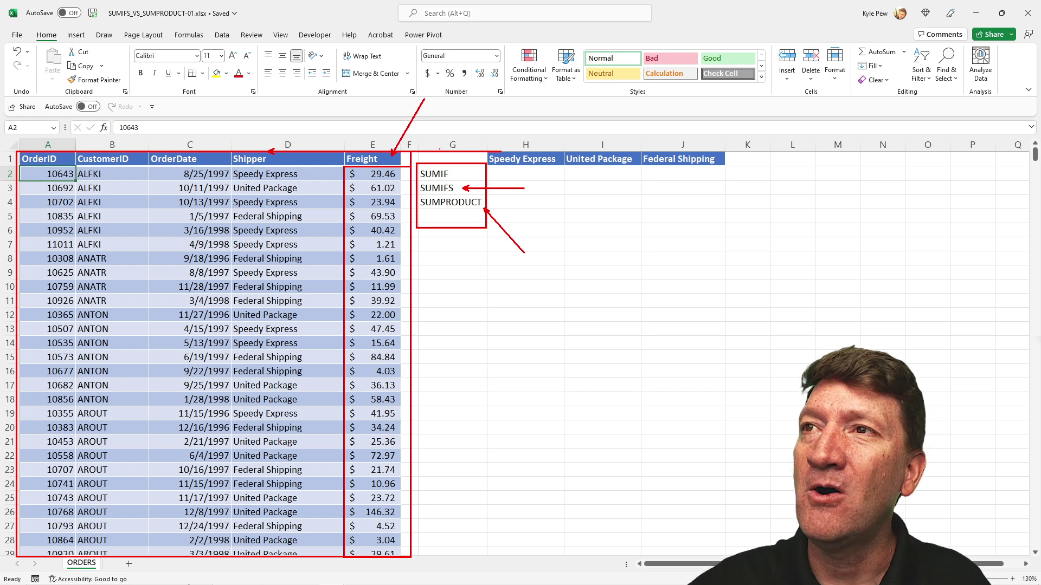
pyautogui.moveTo(150, 151)
pyautogui.mouseDown()
pyautogui.moveTo(225, 325)
pyautogui.moveTo(232, 558)
pyautogui.mouseUp()
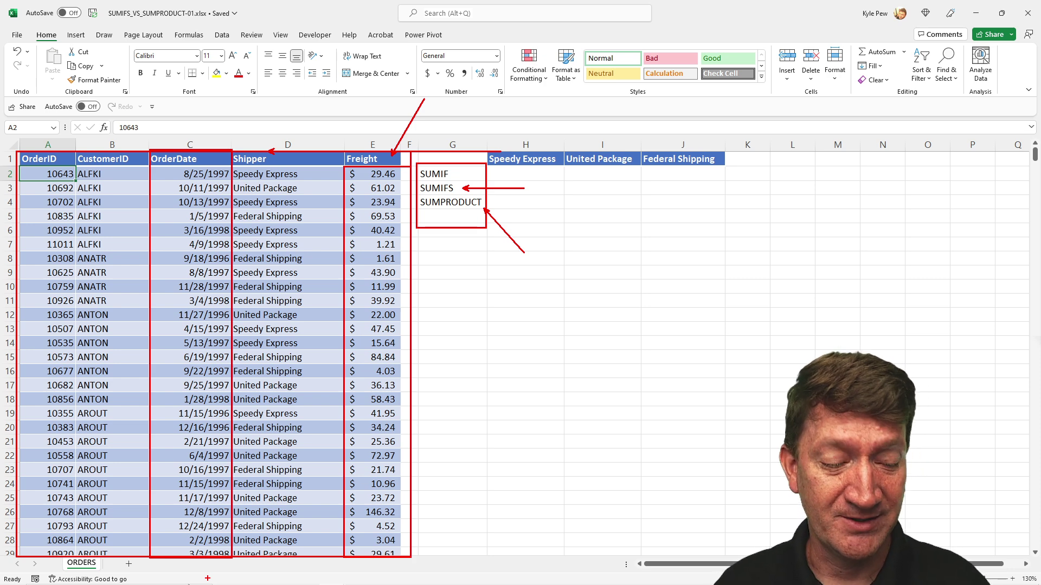
pyautogui.press('Escape')
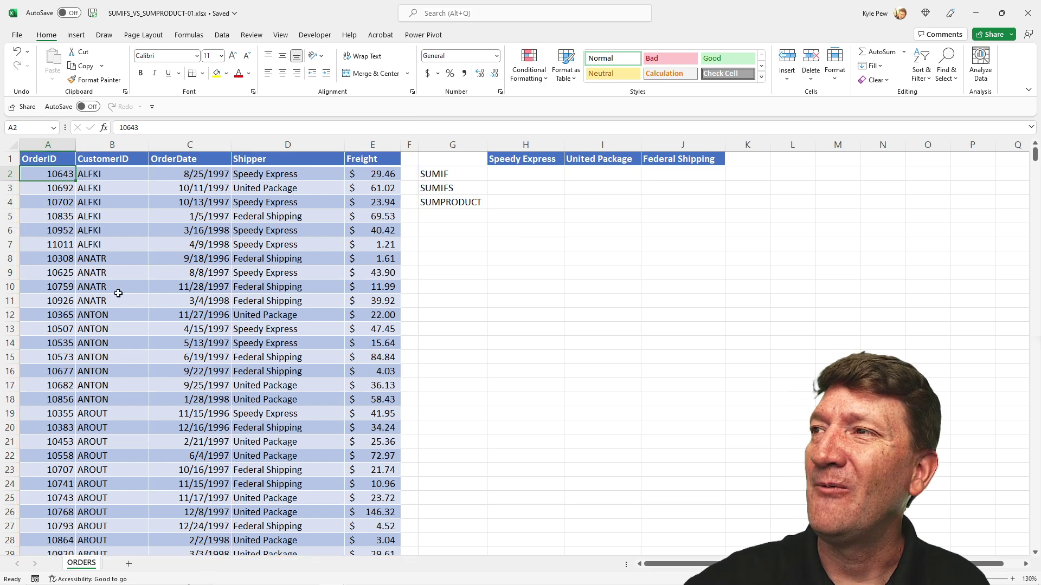
# Step: In H2, start =SUMIF with the absolute shipper range $D$2:$D$831
pyautogui.click(506, 172)
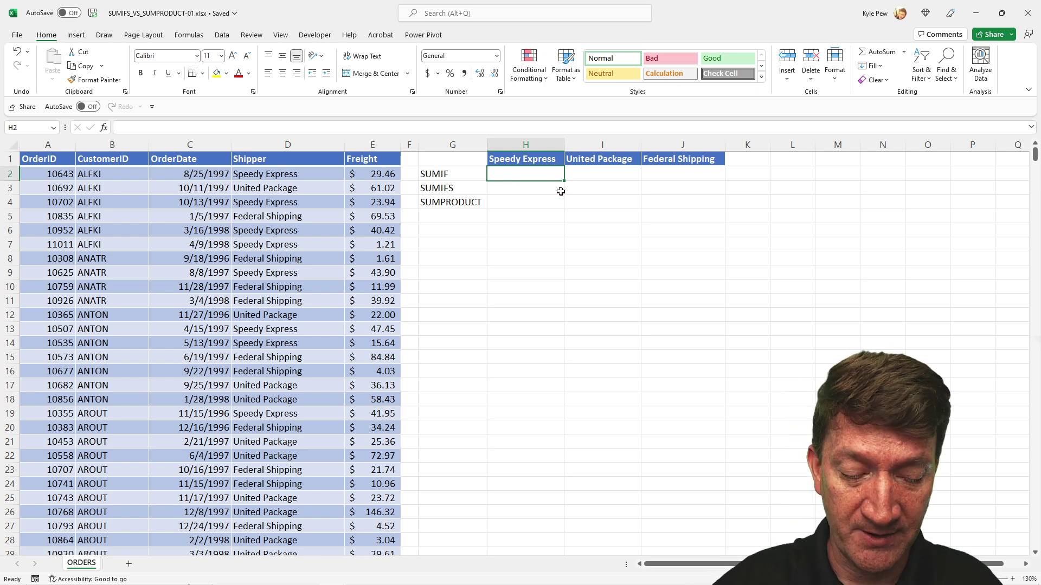
pyautogui.write('=SUMIF')
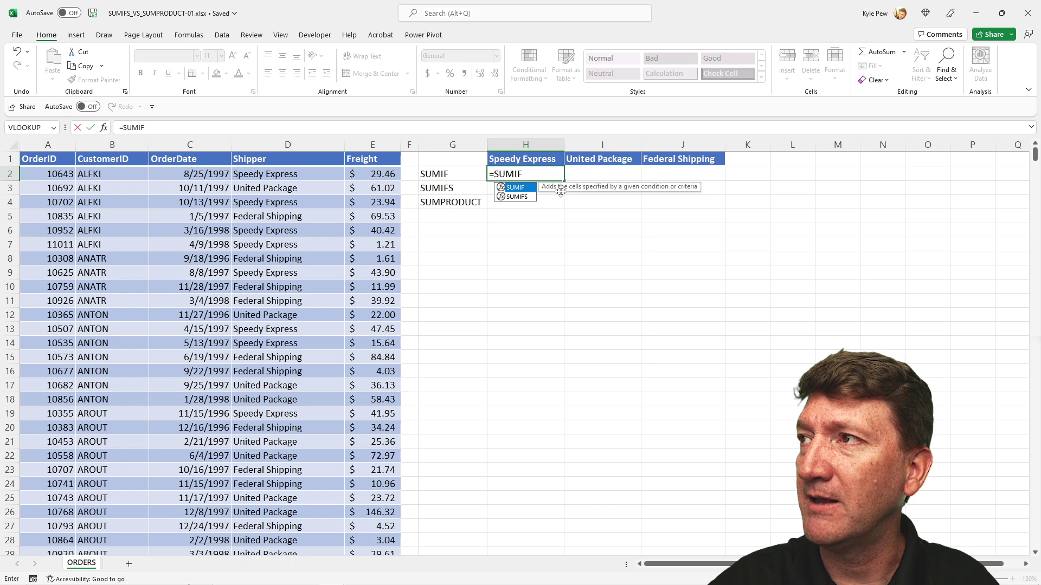
pyautogui.write('(')
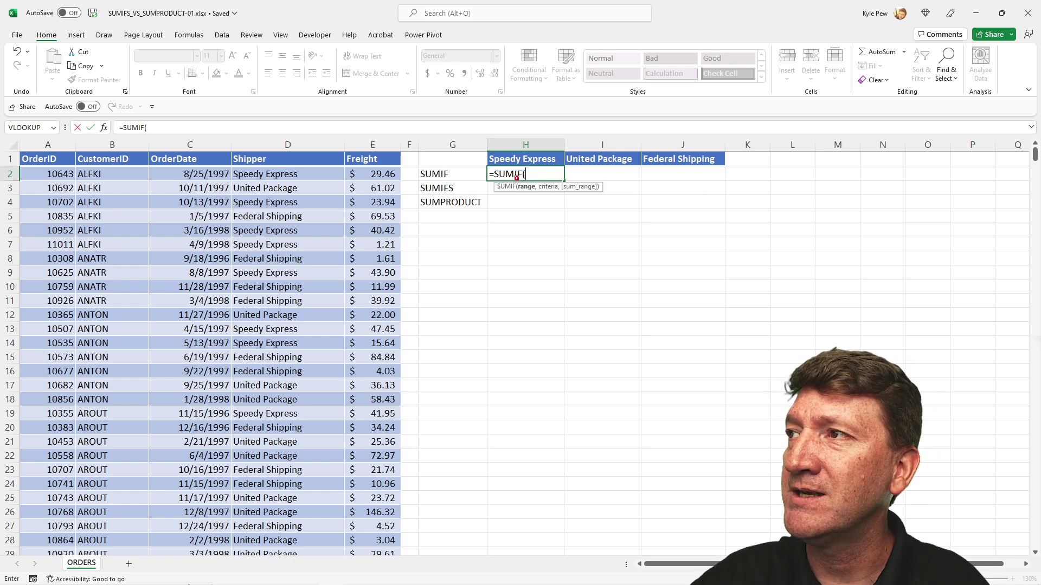
pyautogui.moveTo(522, 184); pyautogui.dragTo(606, 201)
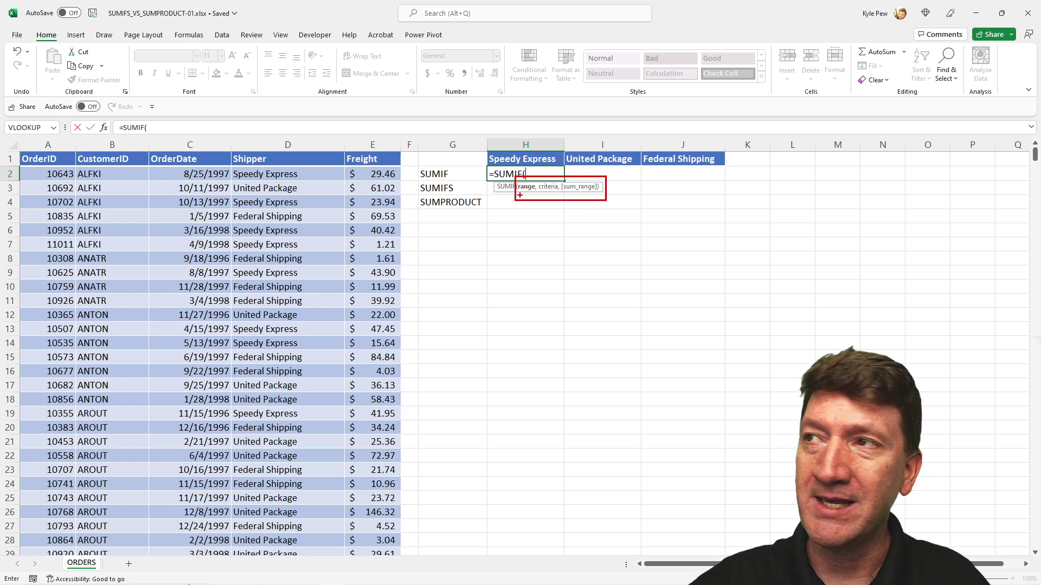
pyautogui.click(251, 174)
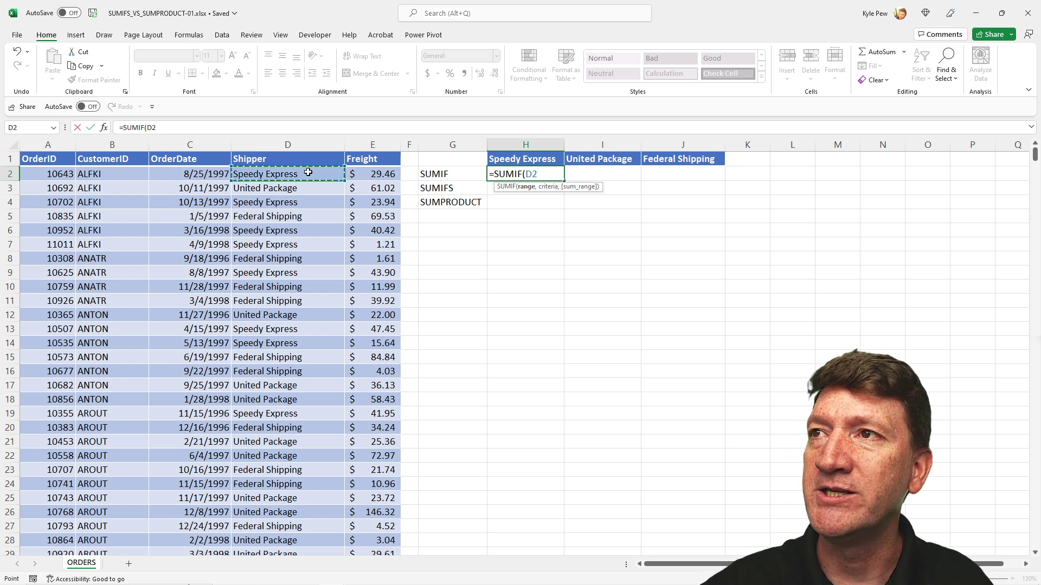
pyautogui.hotkey('ctrl', 'shift', 'Down')
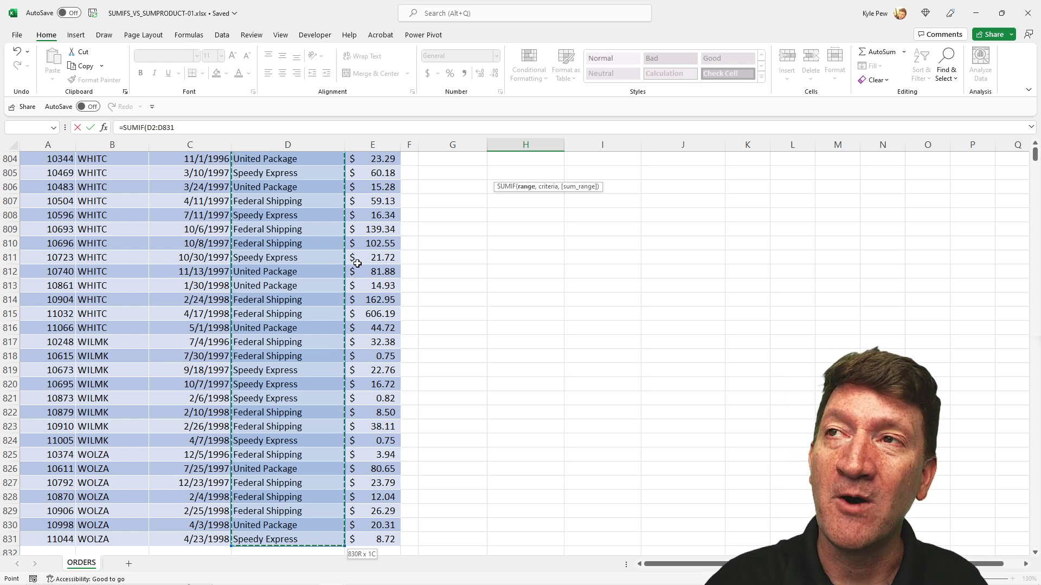
pyautogui.press('F4')
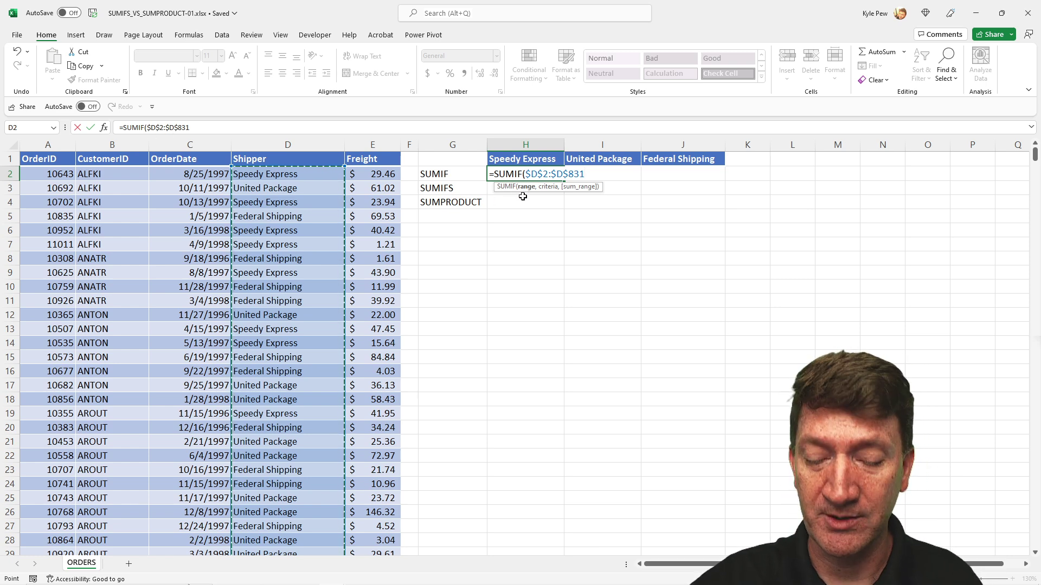
pyautogui.write(',')
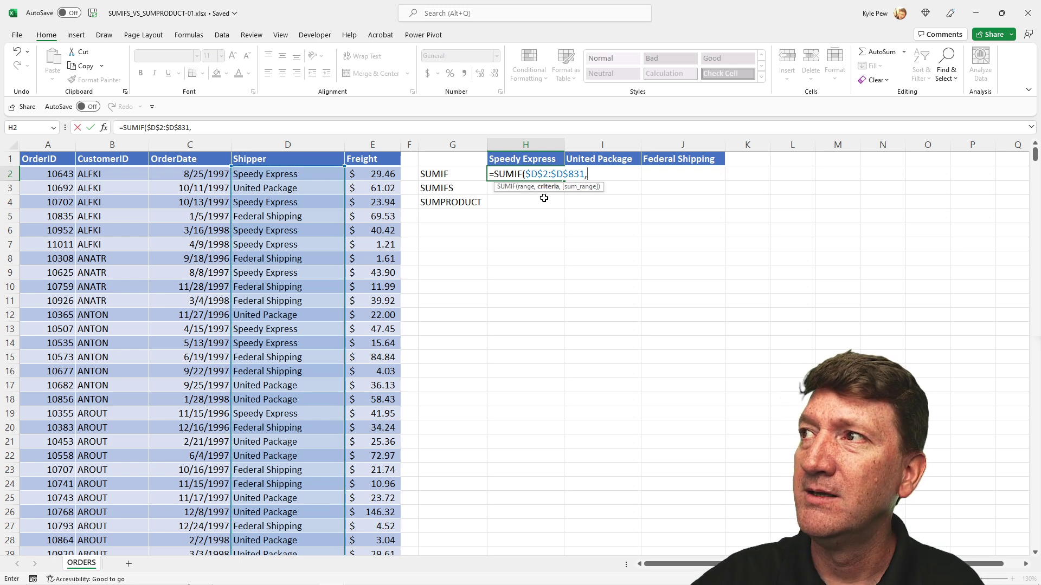
# Step: Complete the SUMIF with criterion H1 and sum range $E$2:$E$831, giving 16185.33
pyautogui.click(509, 159)
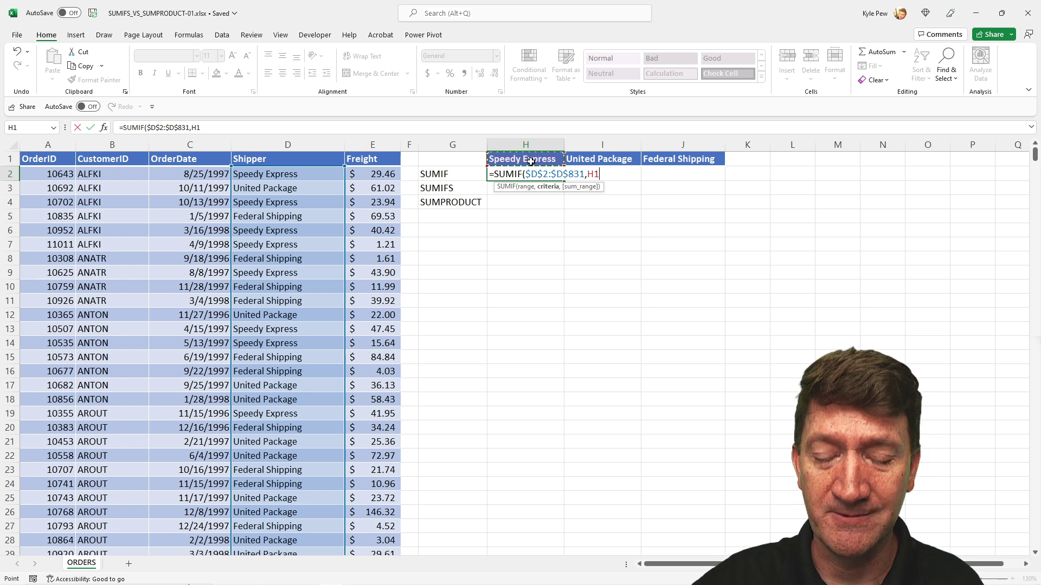
pyautogui.write(',')
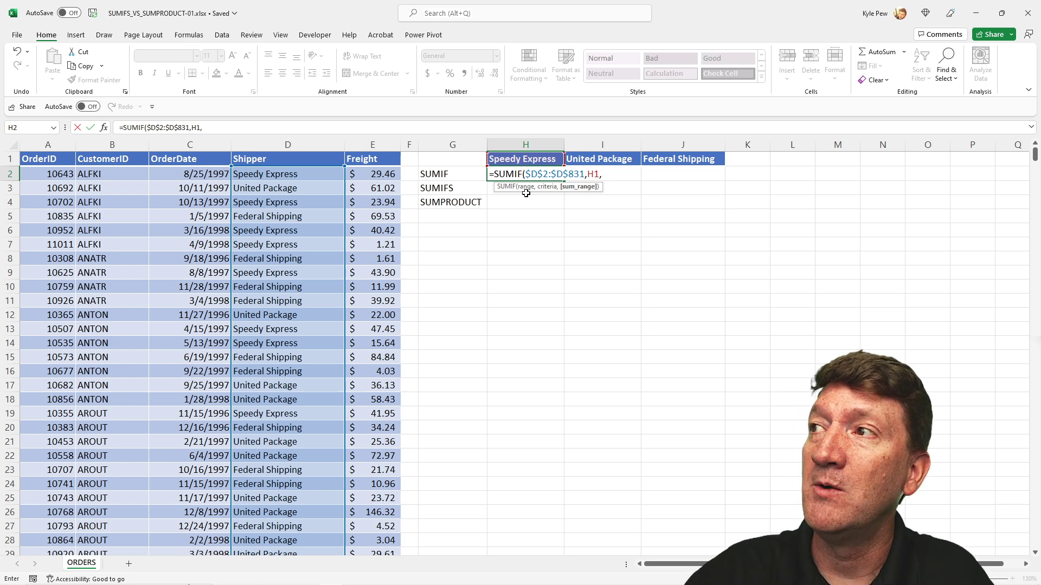
pyautogui.click(368, 176)
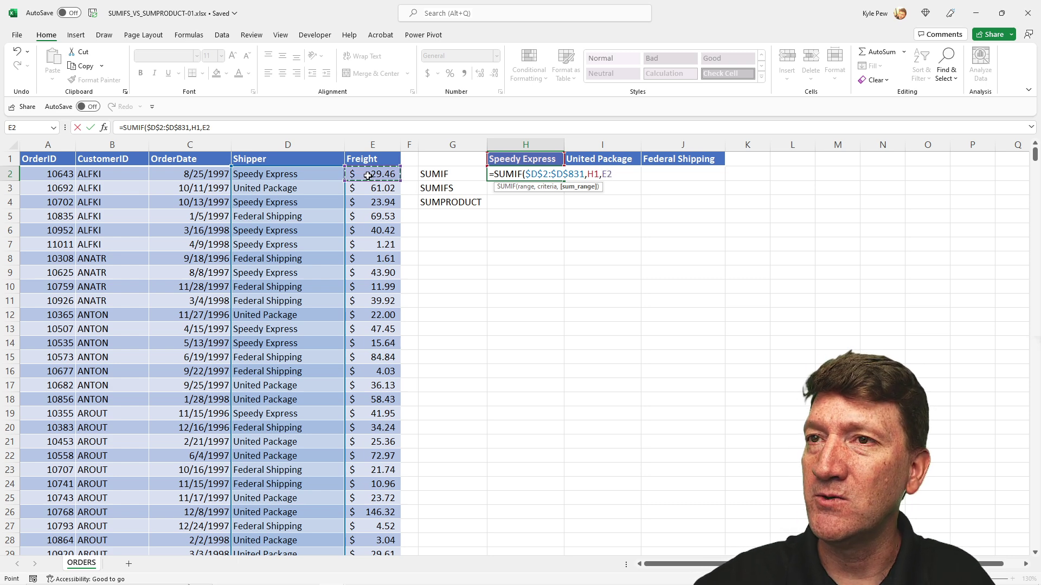
pyautogui.hotkey('ctrl', 'shift', 'Down')
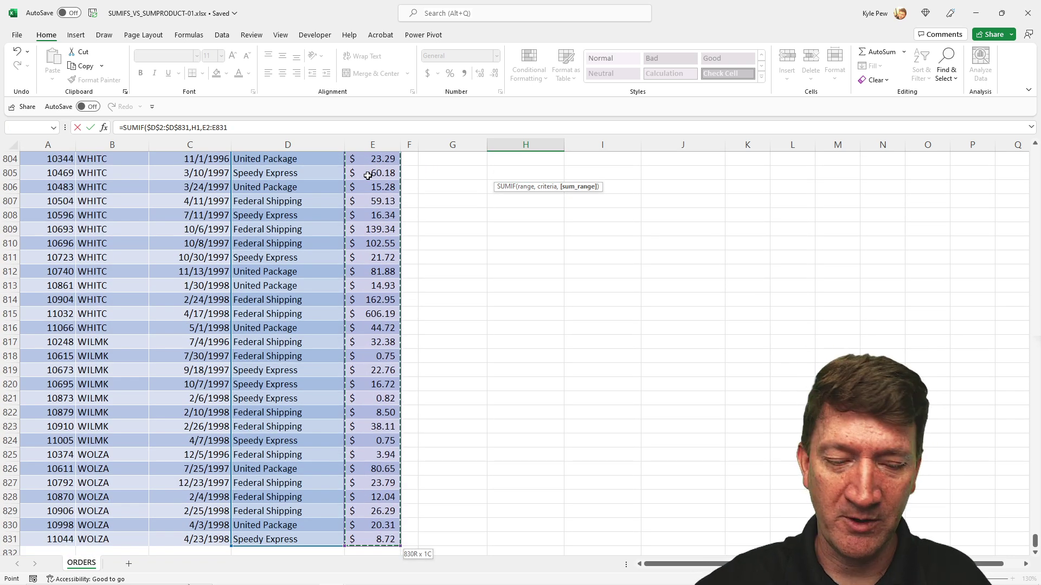
pyautogui.press('F4')
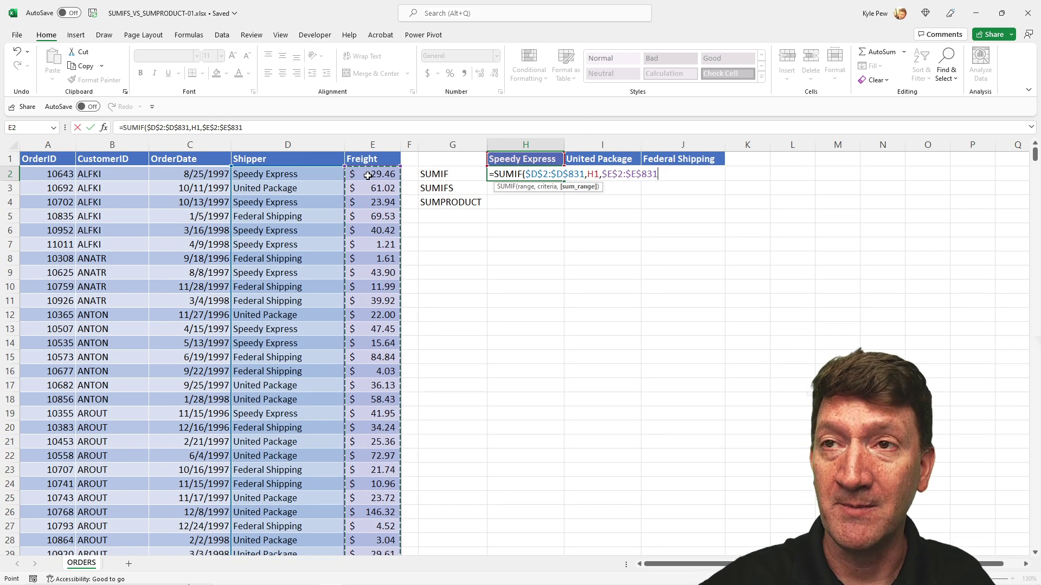
pyautogui.write(')')
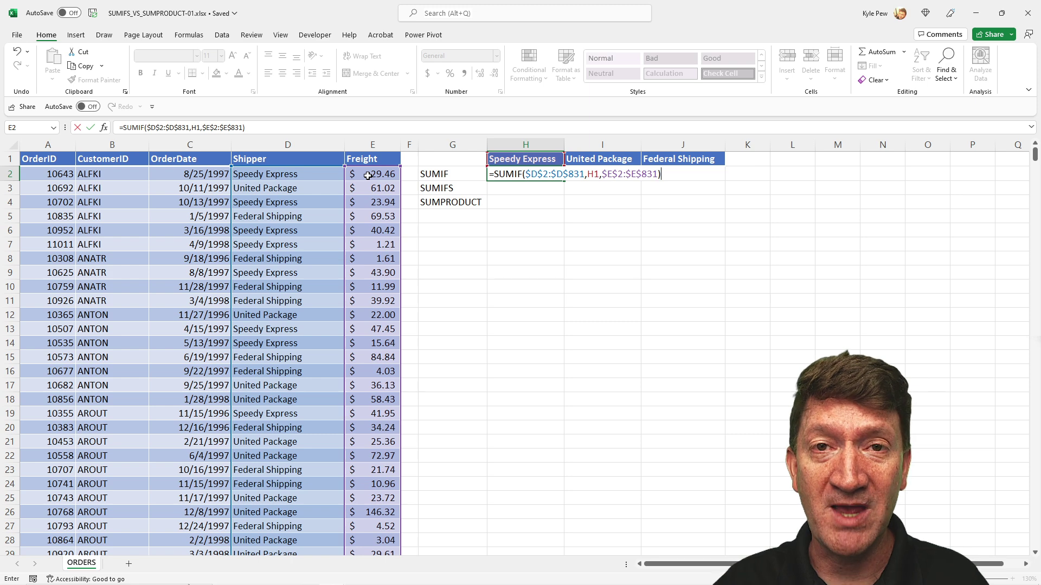
pyautogui.press('Return')
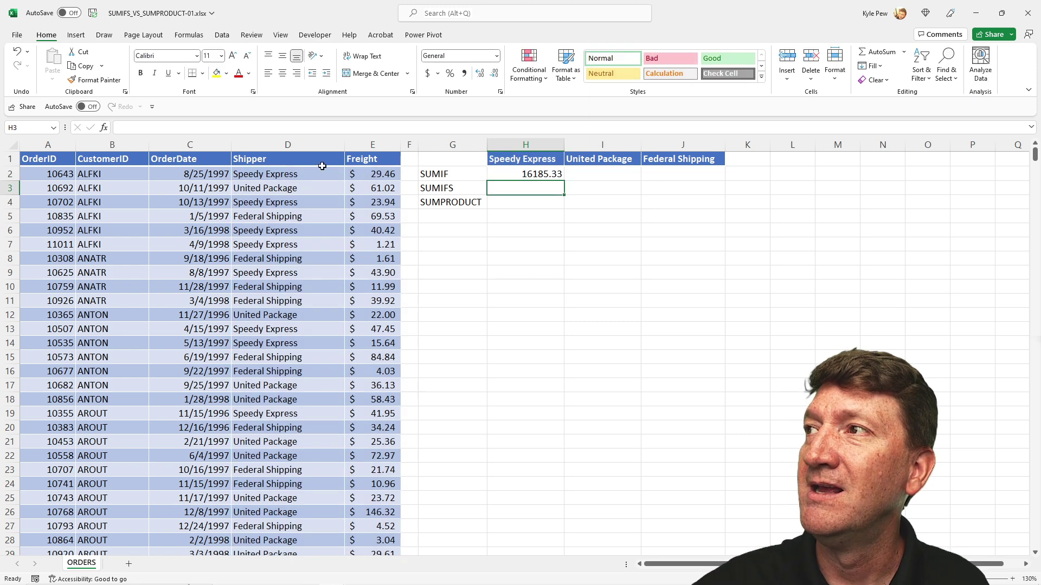
# Step: Fill H2's SUMIF across to J2, giving 28244.85 for United Package and 20512.51 for Federal Shipping
pyautogui.click(521, 174)
pyautogui.moveTo(561, 181); pyautogui.dragTo(688, 180)
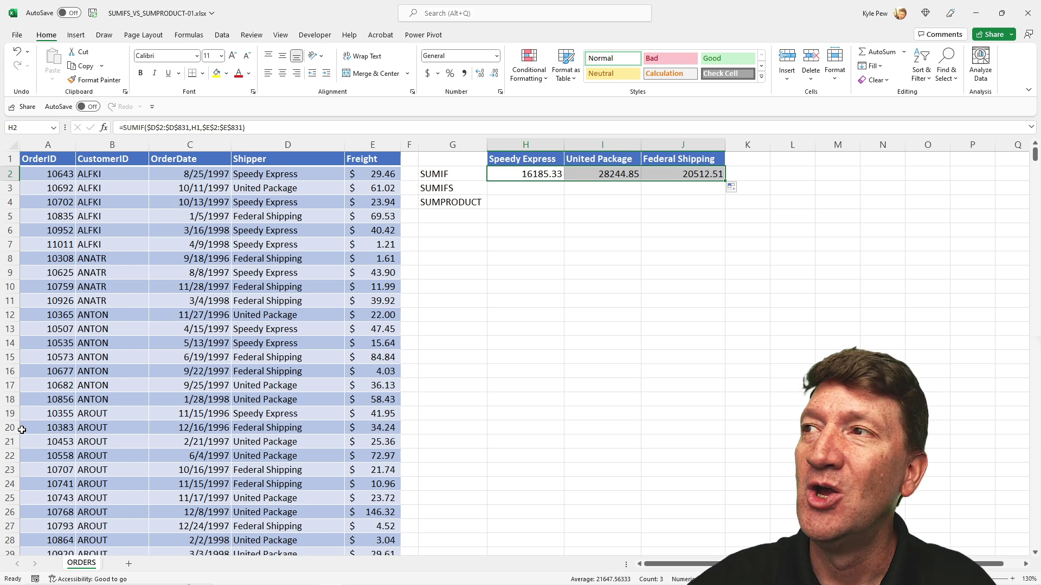
pyautogui.click(499, 191)
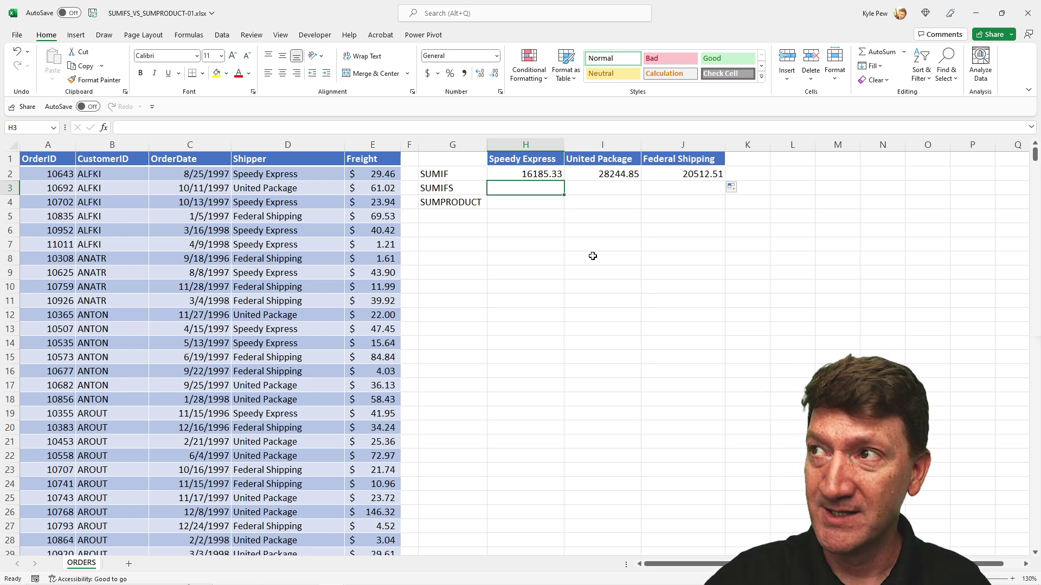
pyautogui.write('=S')
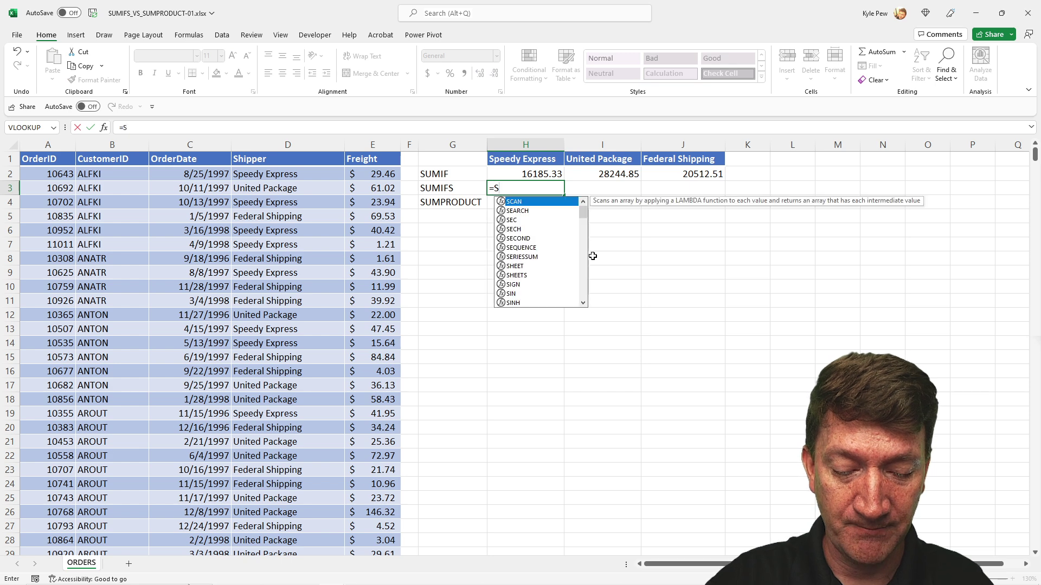
pyautogui.write('UMIF')
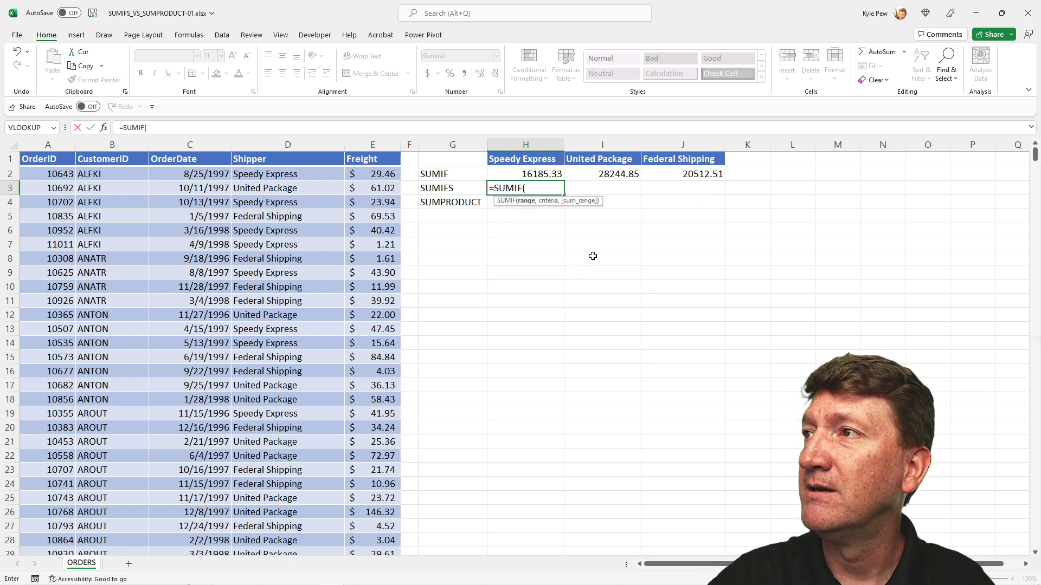
pyautogui.write('S(')
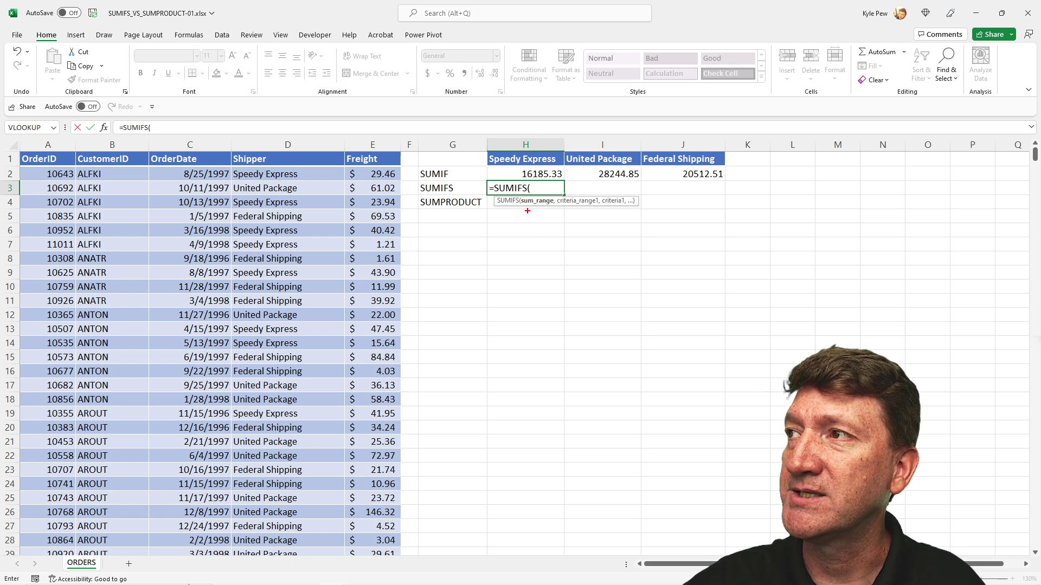
pyautogui.moveTo(527, 211); pyautogui.dragTo(511, 287)
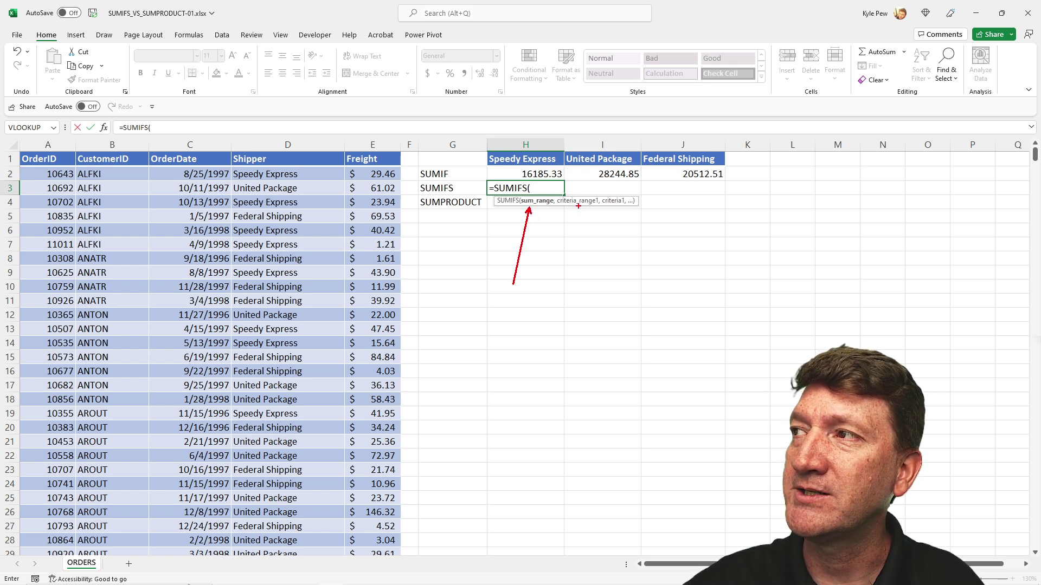
pyautogui.moveTo(579, 206); pyautogui.dragTo(579, 265)
pyautogui.moveTo(596, 196)
pyautogui.mouseDown()
pyautogui.moveTo(590, 178)
pyautogui.moveTo(608, 277)
pyautogui.mouseUp()
pyautogui.moveTo(622, 195); pyautogui.dragTo(624, 174)
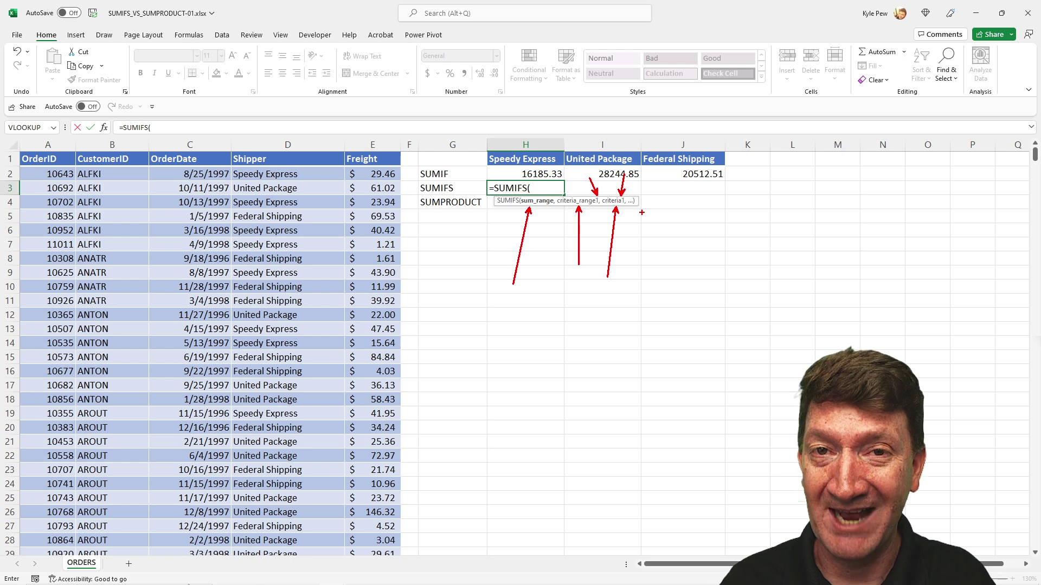
pyautogui.press('Escape')
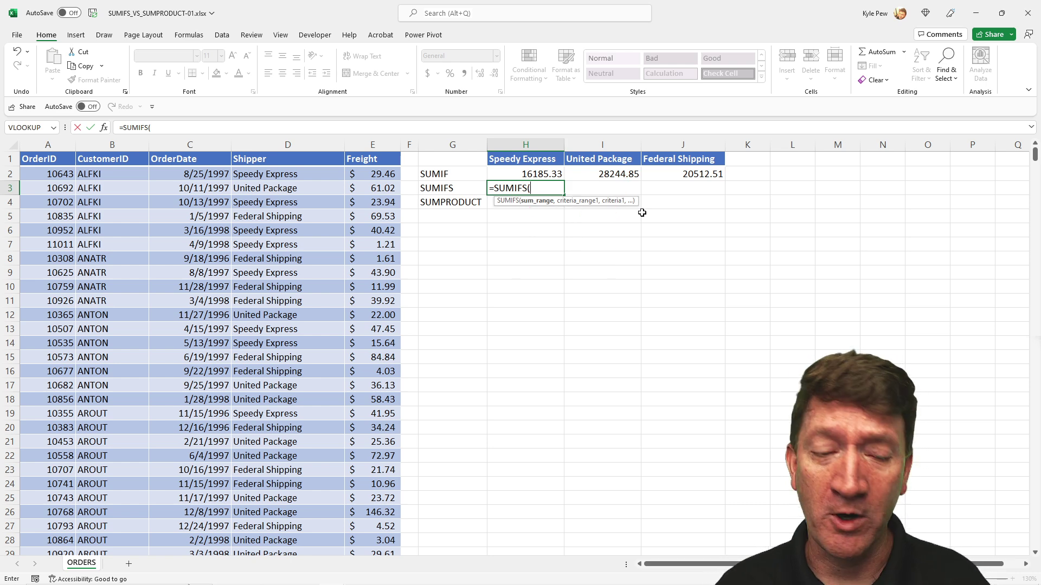
pyautogui.press('Escape')
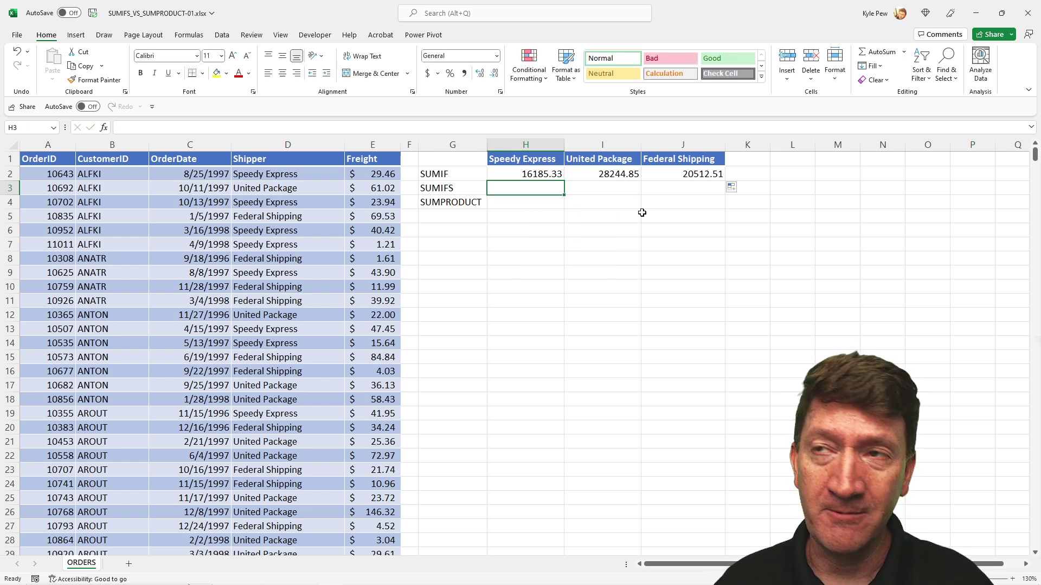
pyautogui.click(181, 170)
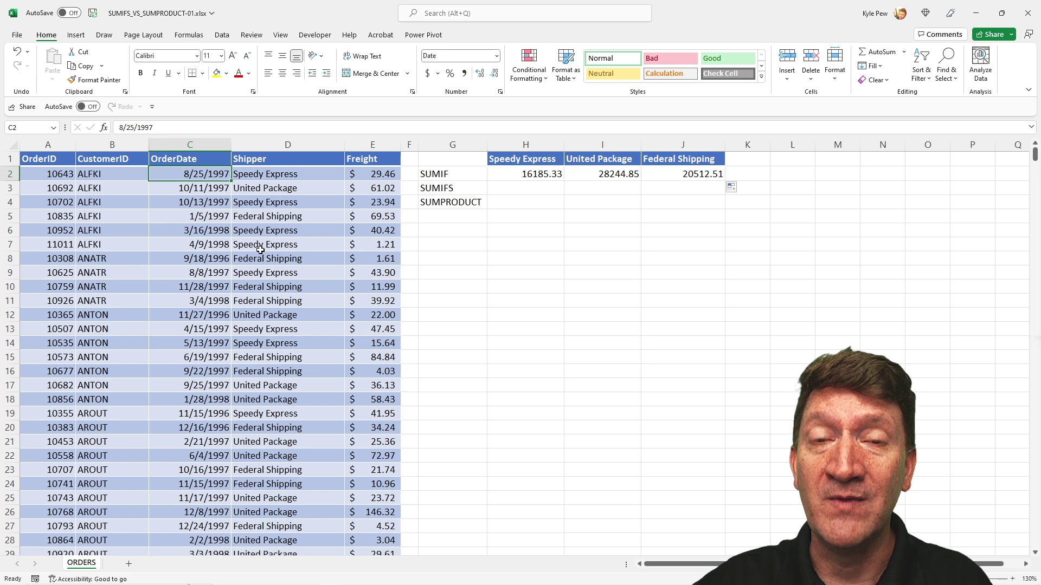
# Step: Insert an empty column before Shipper and give it the header 'WeekDay'
pyautogui.click(270, 144)
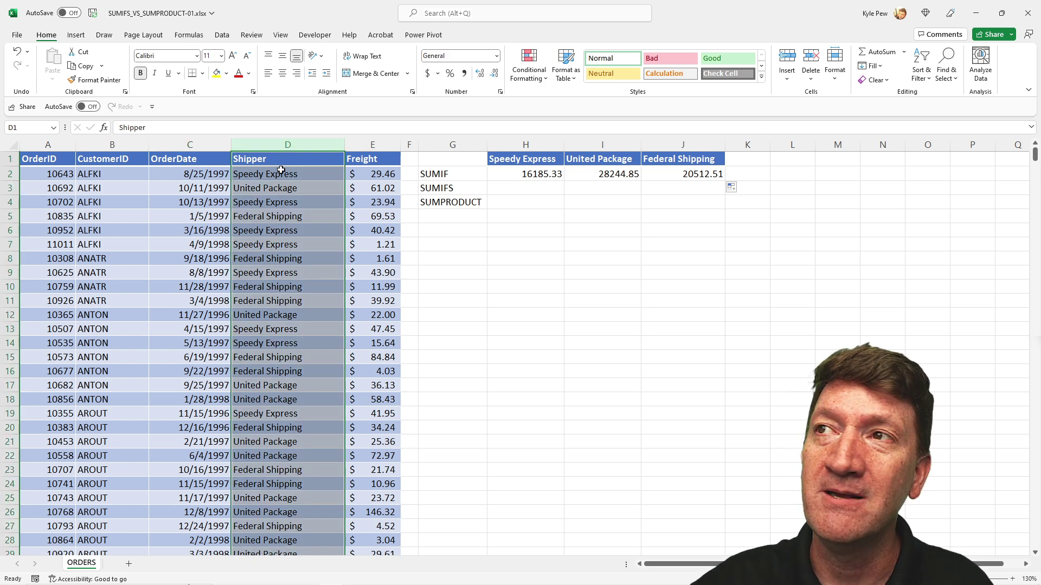
pyautogui.rightClick(281, 145)
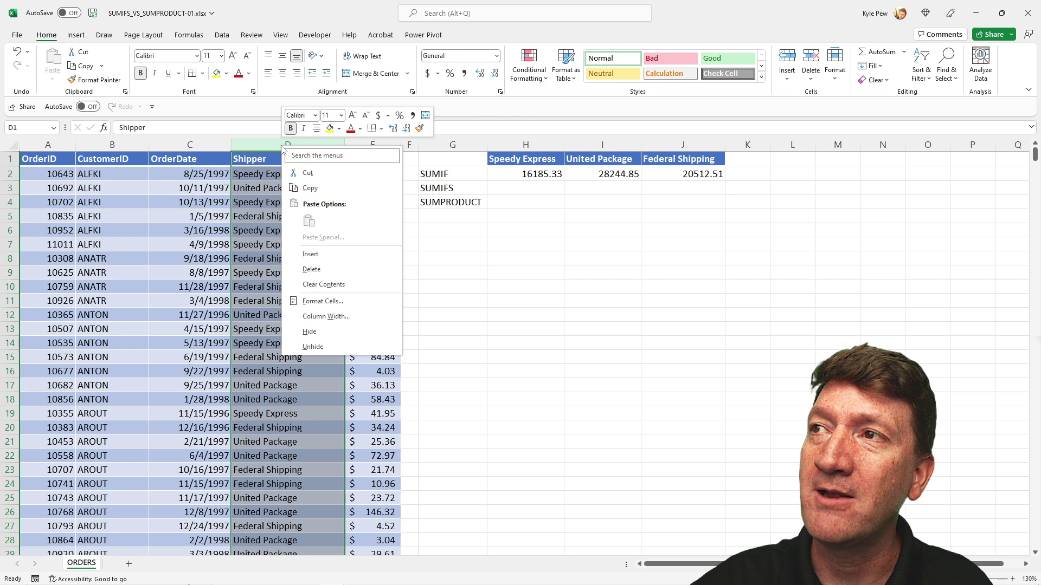
pyautogui.click(311, 254)
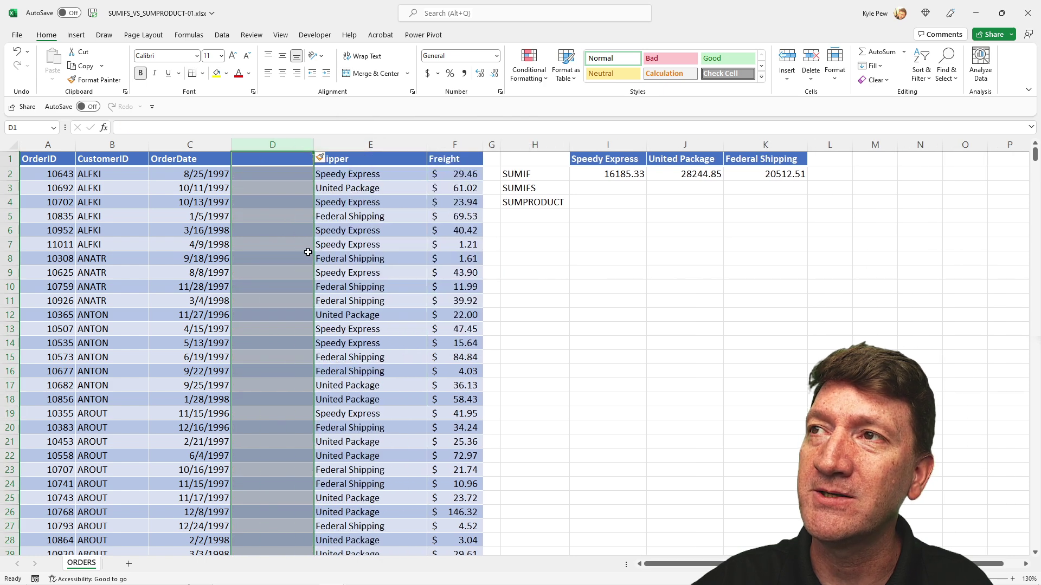
pyautogui.click(265, 157)
pyautogui.write('WeekSD')
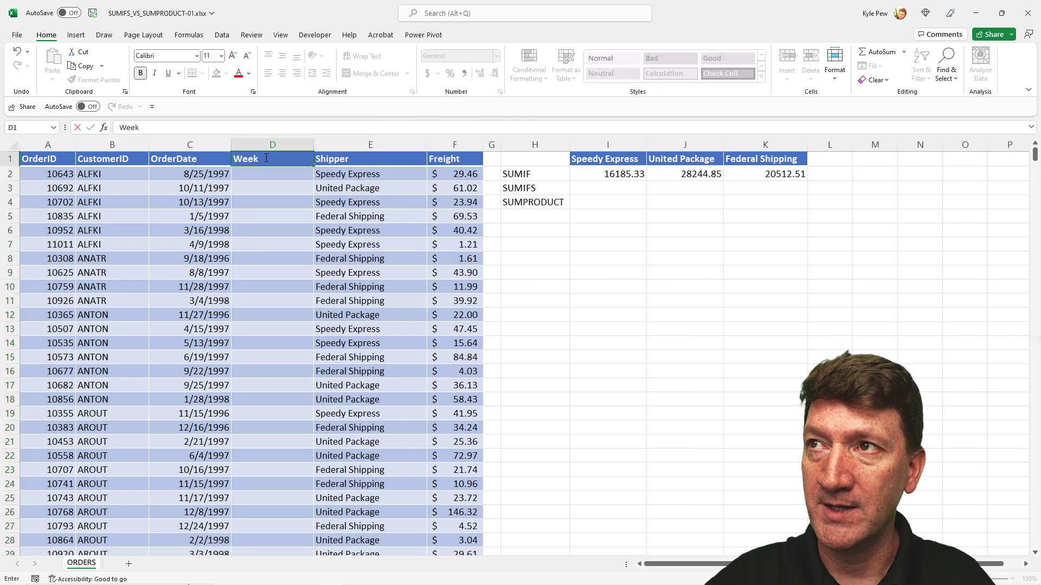
pyautogui.press('BackSpace')
pyautogui.press('BackSpace')
pyautogui.write('Day')
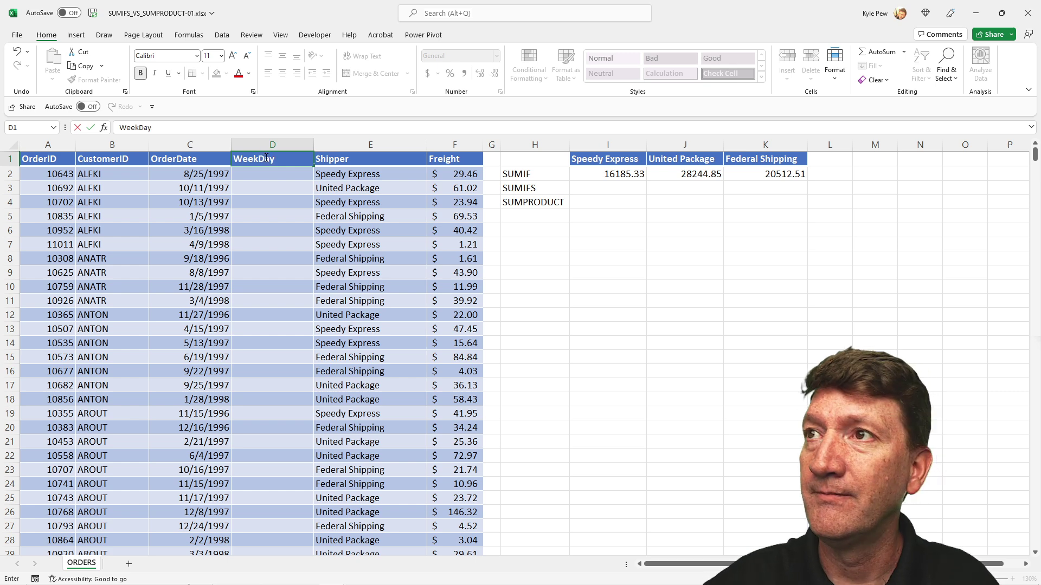
pyautogui.press('Return')
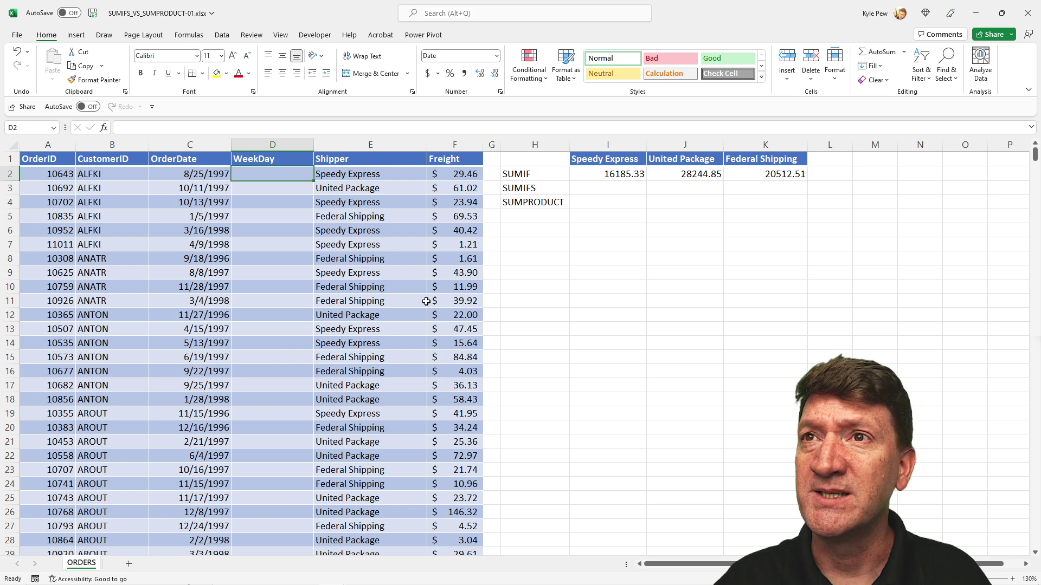
# Step: Enter =WEEKDAY(C2,2) in D2 for the first order's date
pyautogui.write('=week')
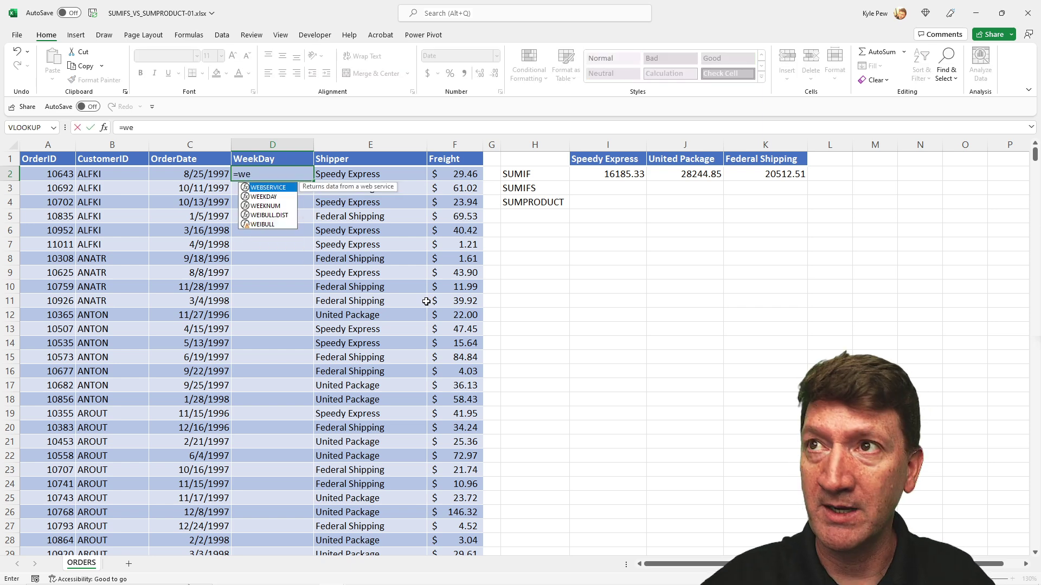
pyautogui.press('Tab')
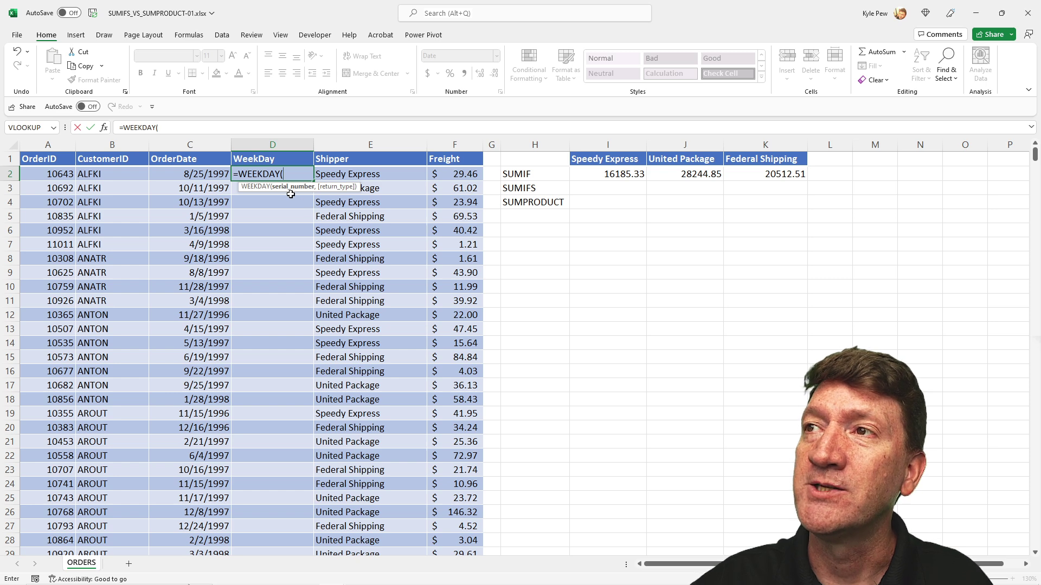
pyautogui.click(184, 173)
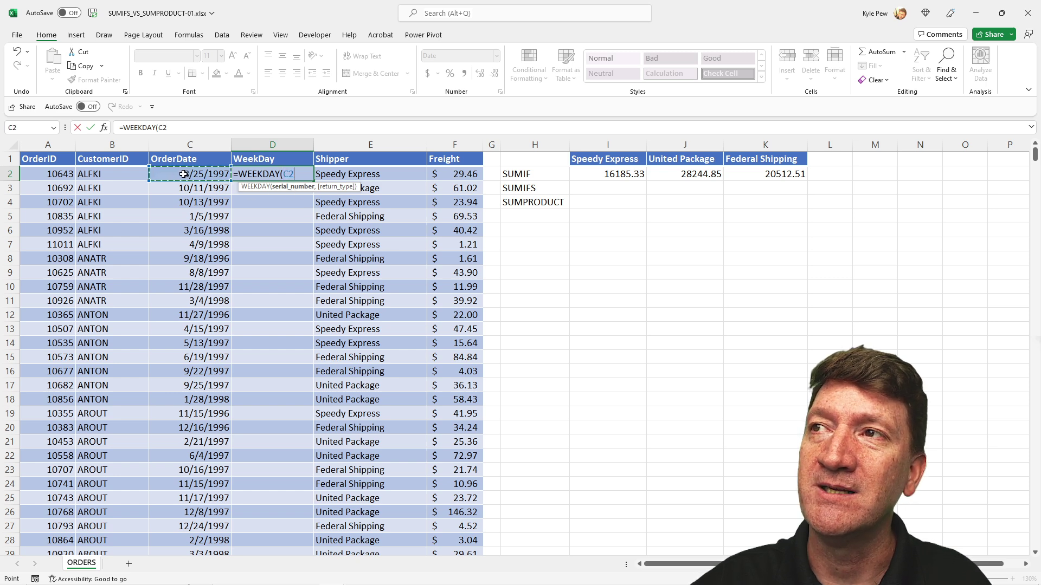
pyautogui.write(',2')
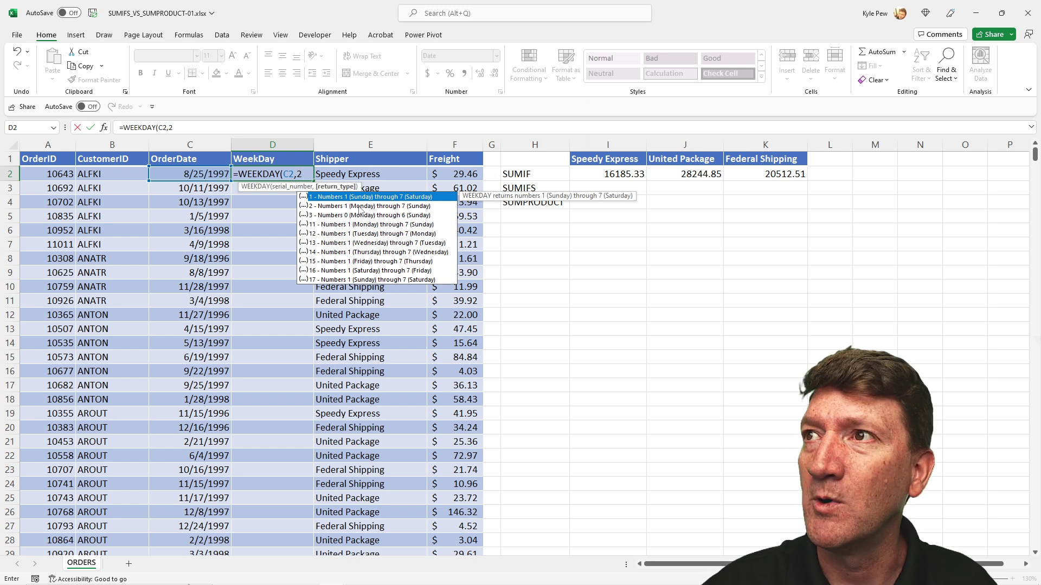
pyautogui.write(')')
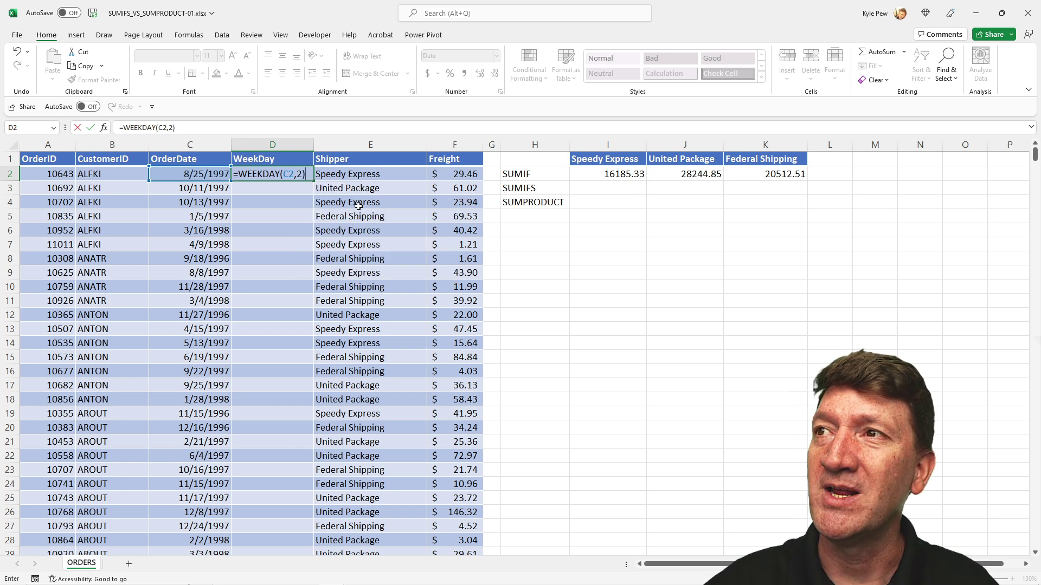
pyautogui.press('Return')
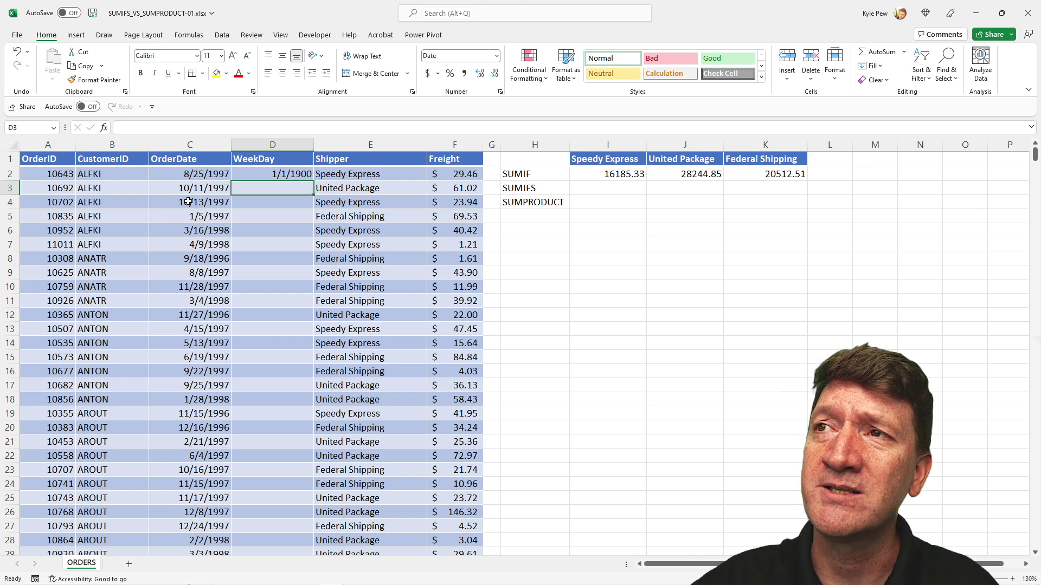
# Step: Fill =WEEKDAY(C2,2) down all order rows and format the results as General
pyautogui.click(269, 174)
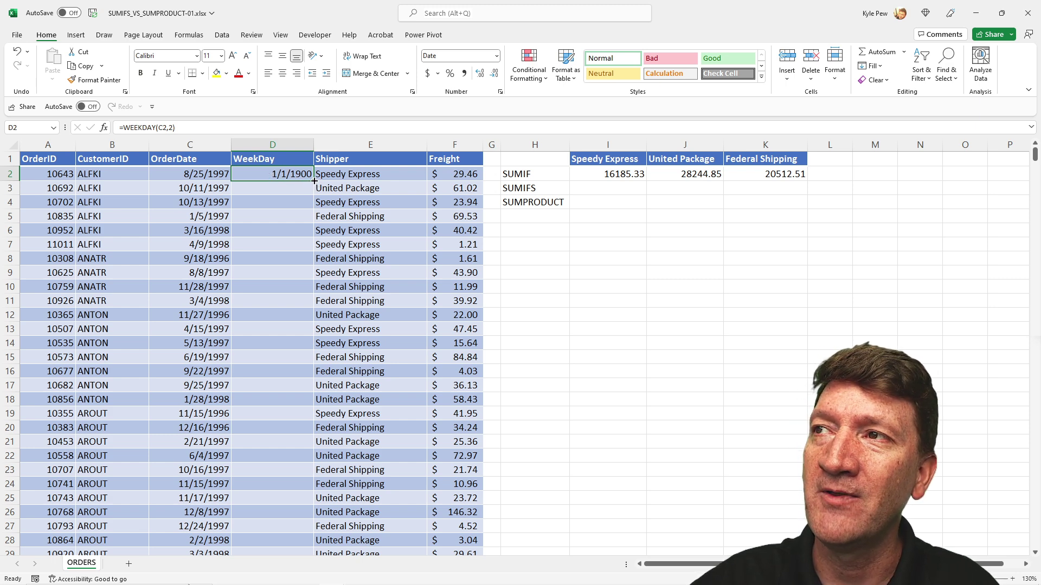
pyautogui.doubleClick(314, 181)
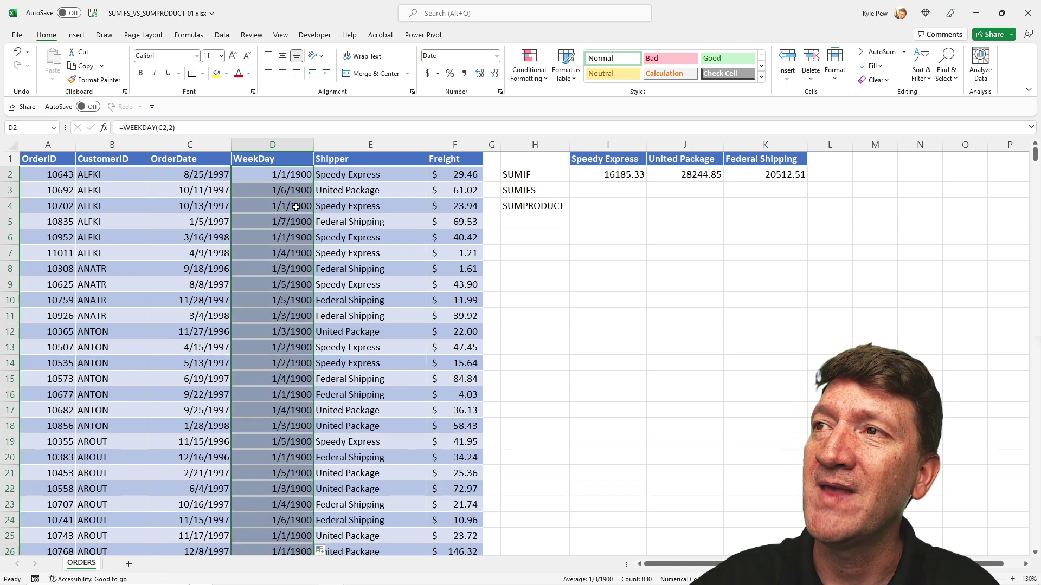
pyautogui.click(497, 57)
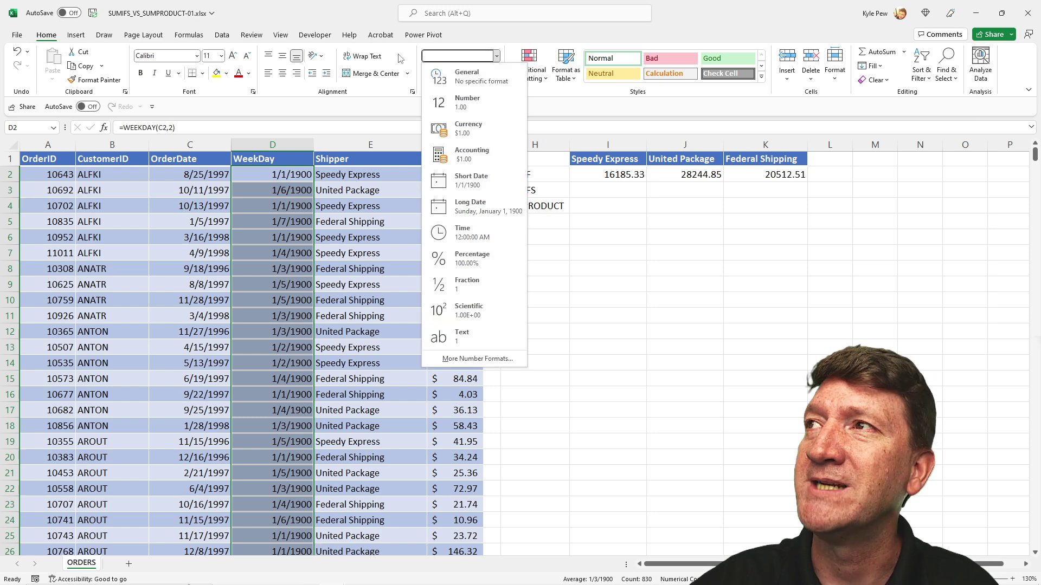
pyautogui.click(464, 79)
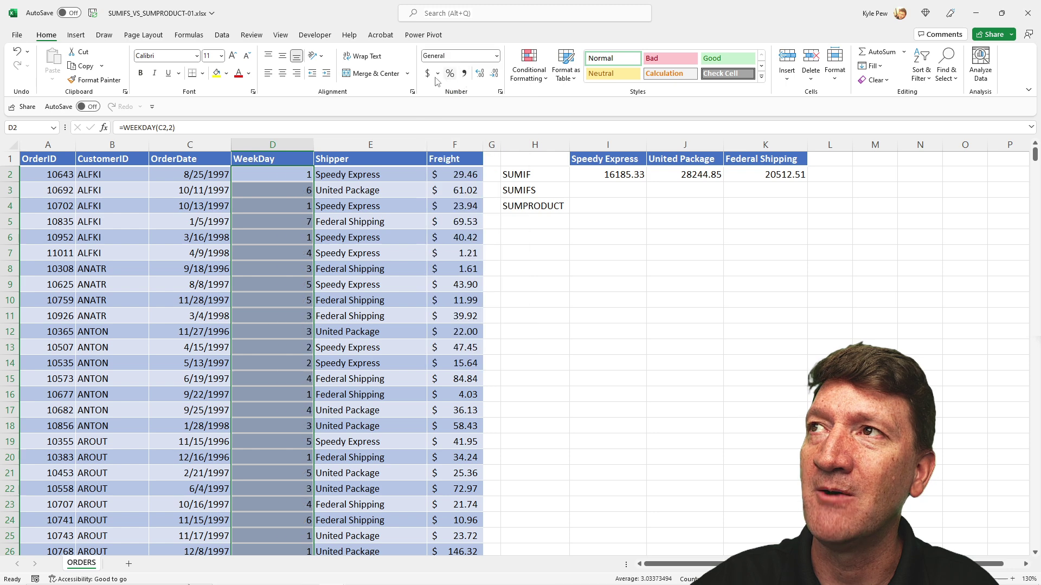
pyautogui.click(263, 178)
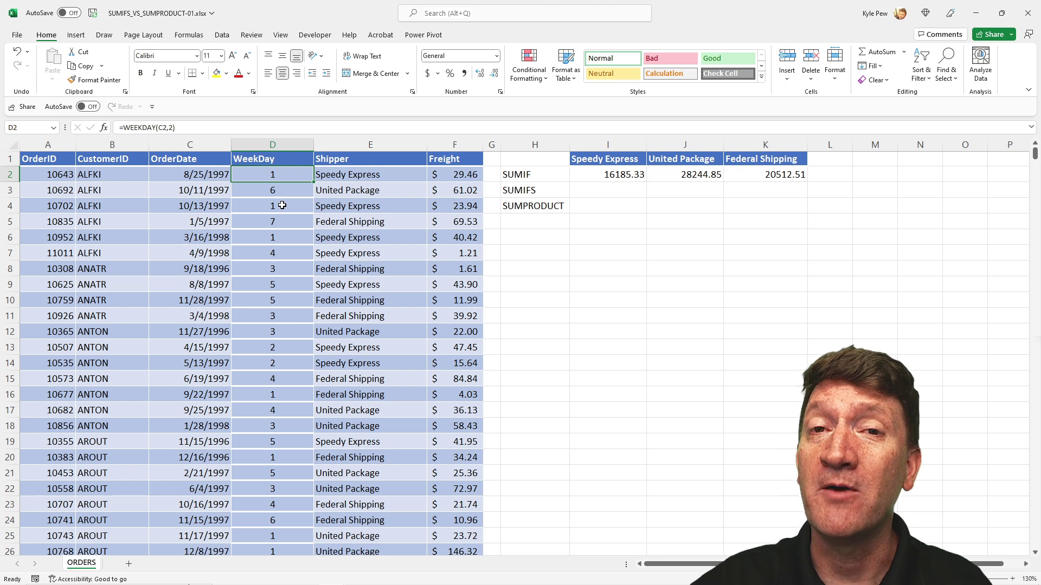
pyautogui.click(600, 192)
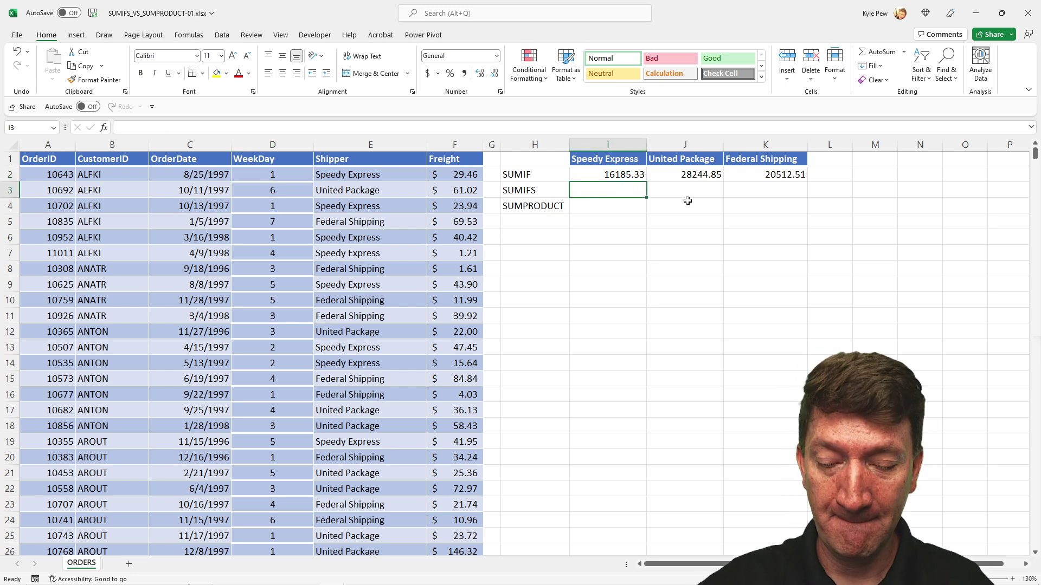
# Step: In I3, begin =SUMIFS($F$2:$F$831,$E$2:$E$831,I1, summing freight for Speedy Express
pyautogui.write('=SUMIFS')
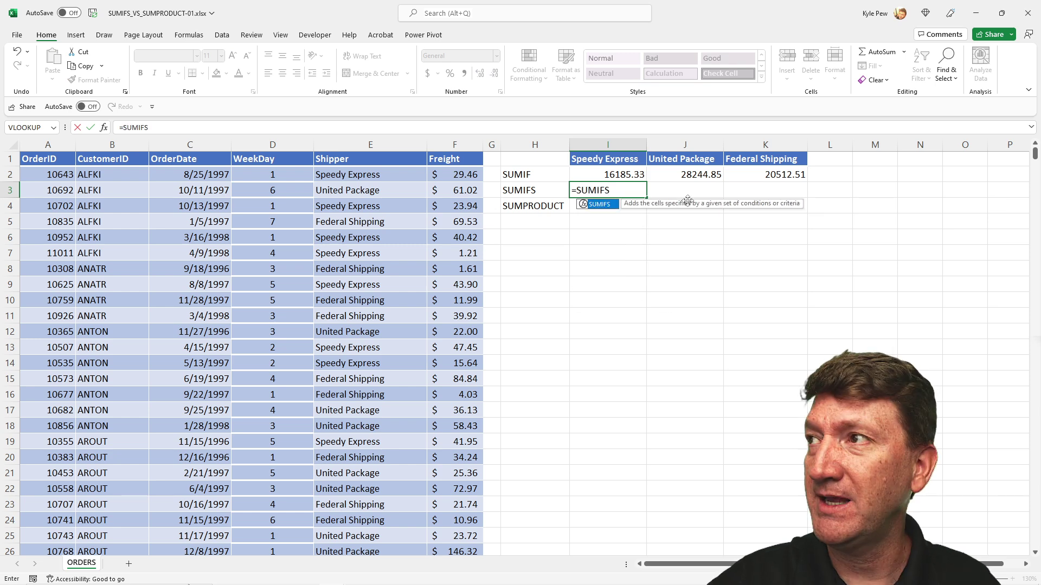
pyautogui.write('(')
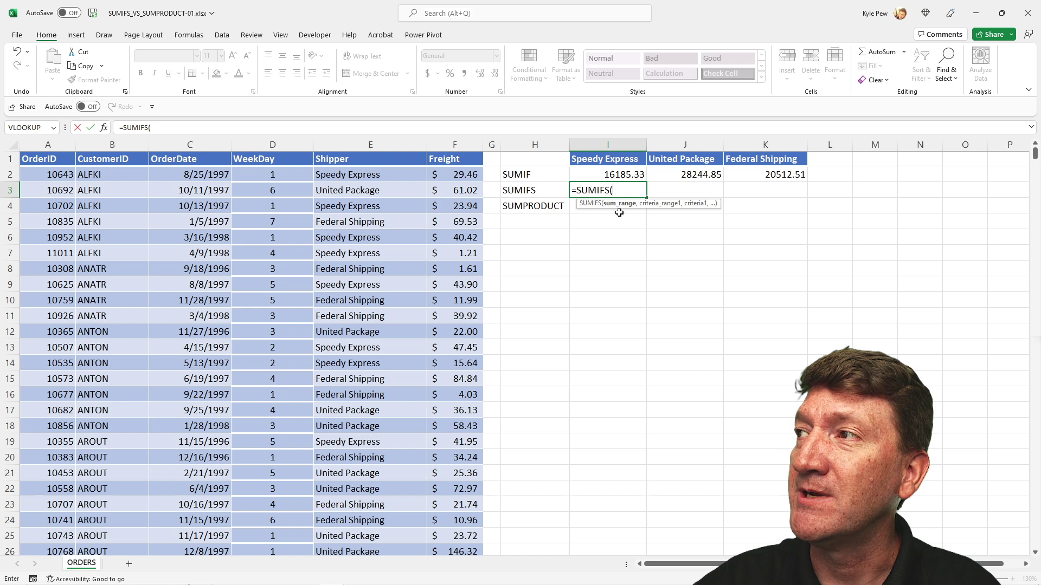
pyautogui.click(462, 178)
pyautogui.hotkey('ctrl', 'shift', 'Down')
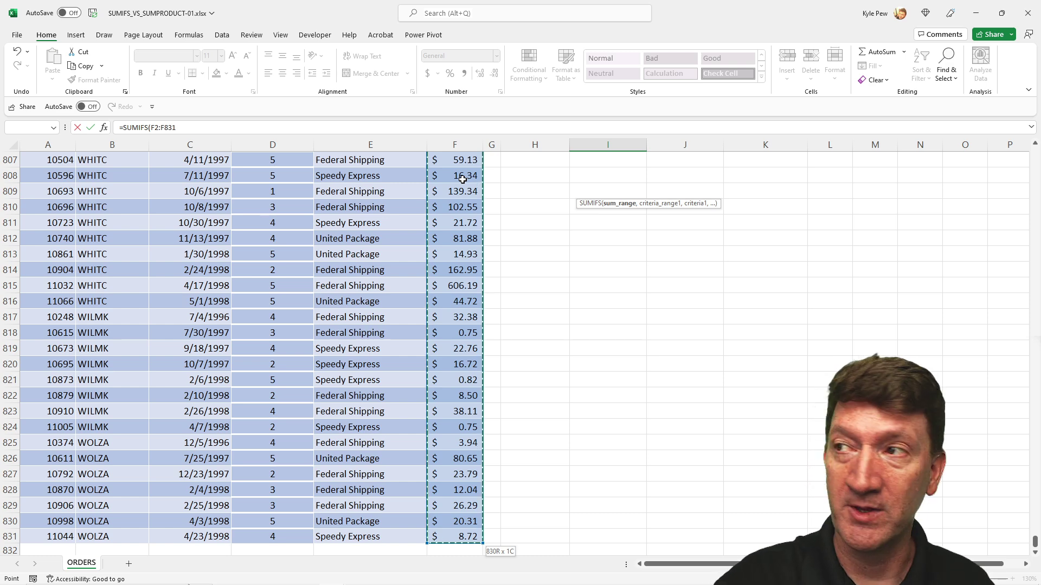
pyautogui.press('F4')
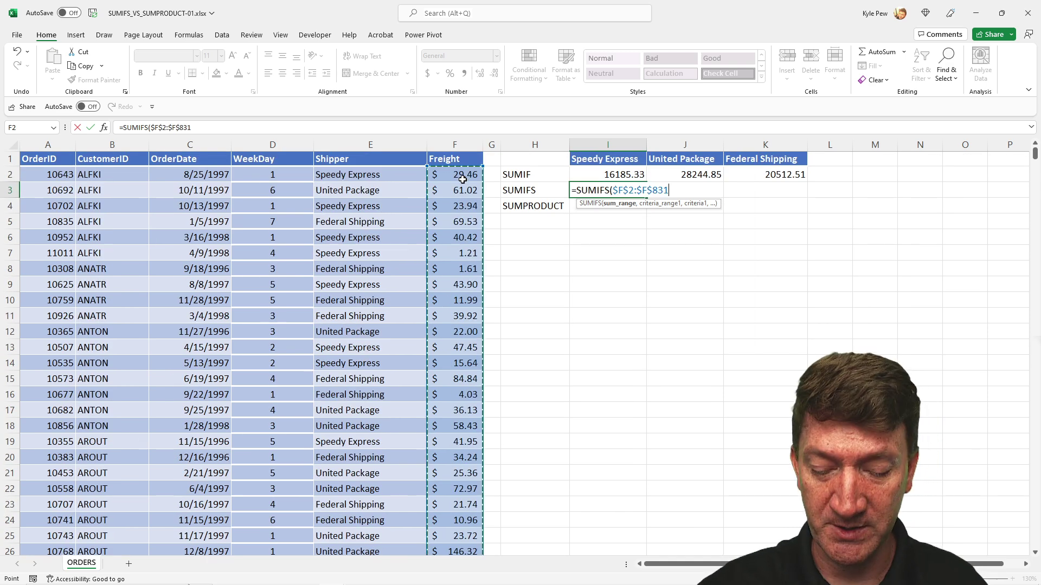
pyautogui.write(',')
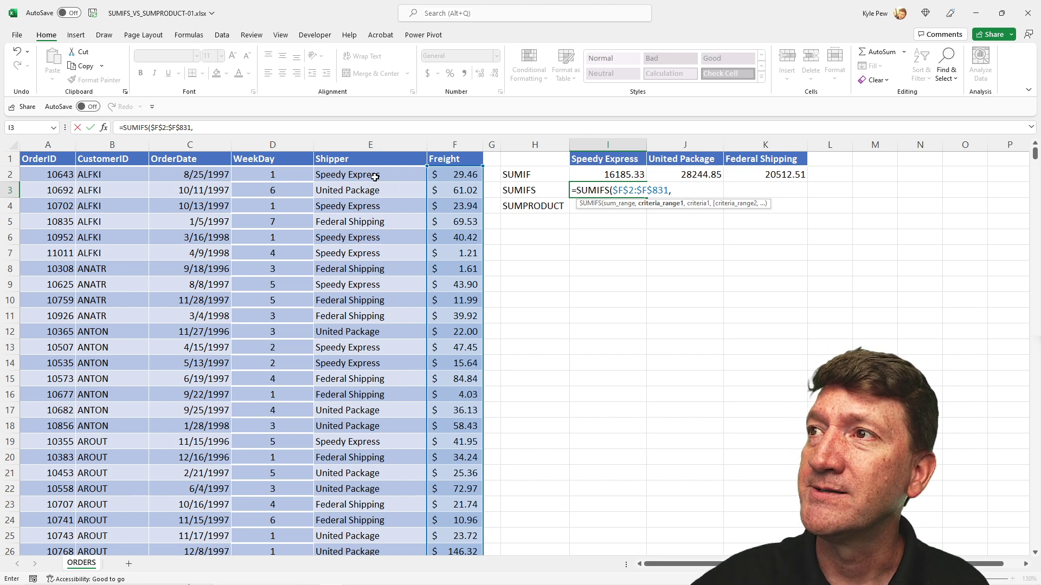
pyautogui.click(353, 174)
pyautogui.hotkey('ctrl', 'shift', 'Down')
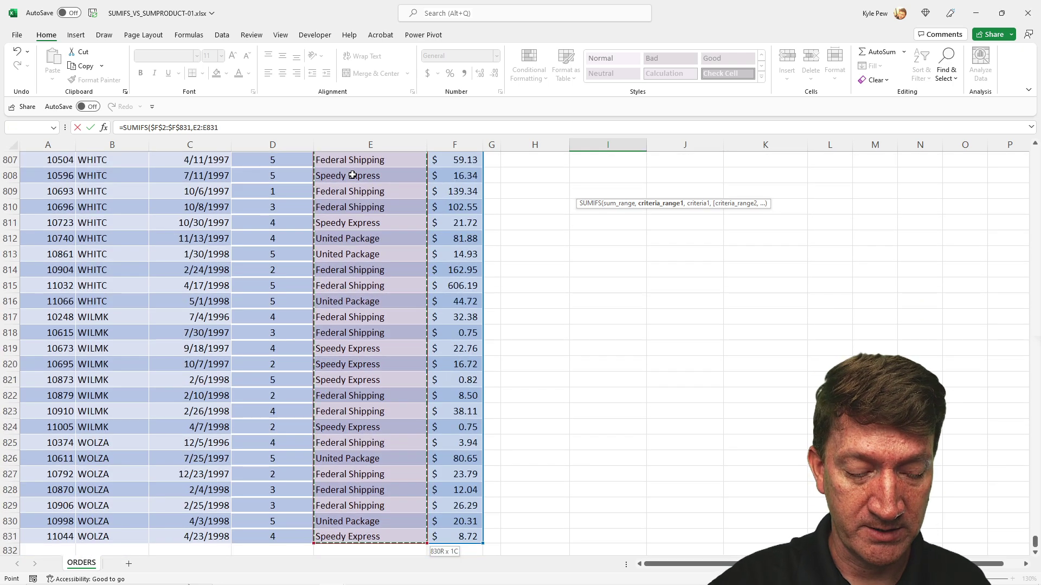
pyautogui.press('F4')
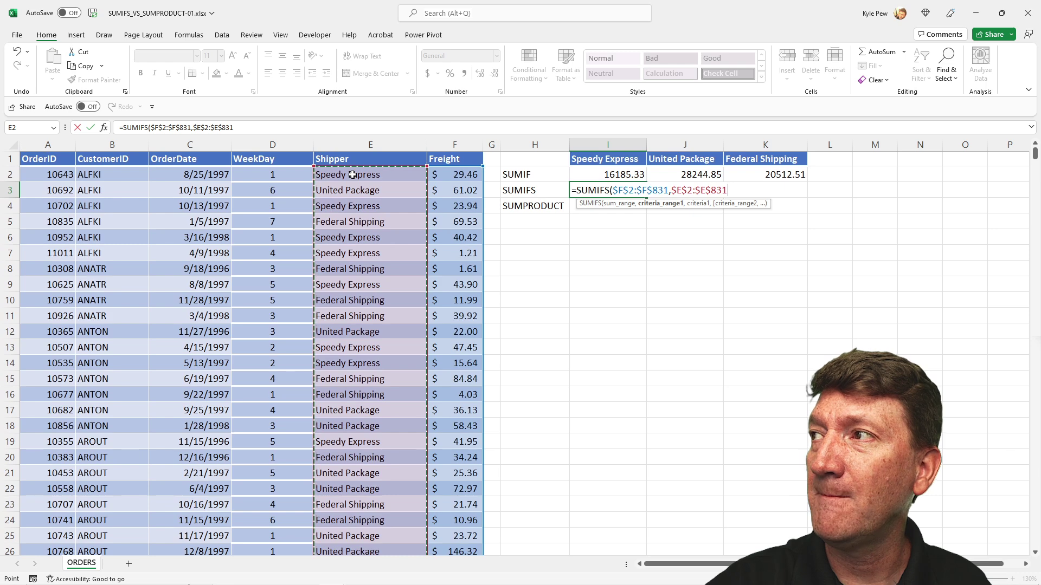
pyautogui.write(',')
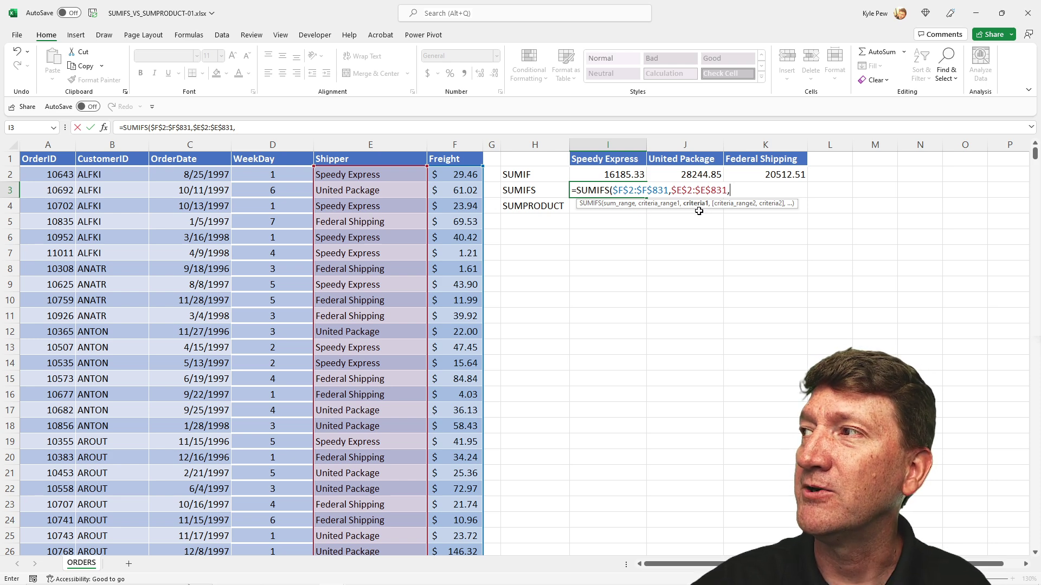
pyautogui.click(593, 158)
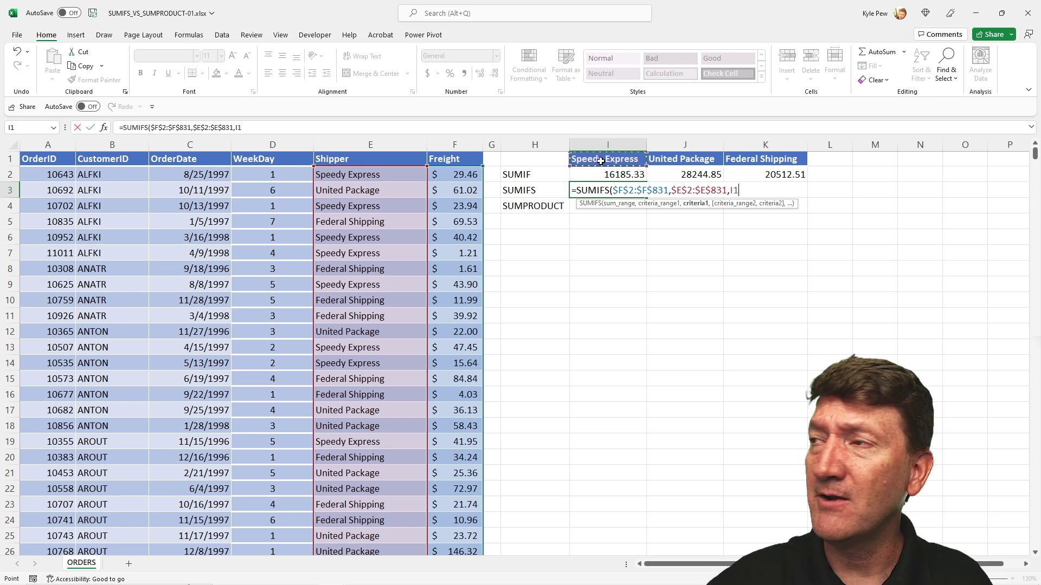
pyautogui.write(',')
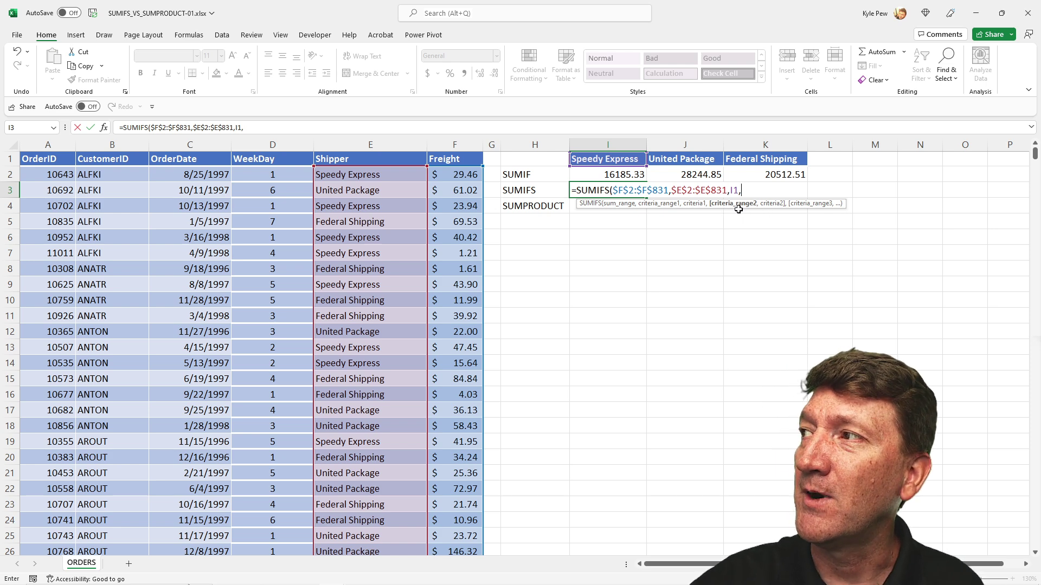
# Step: Add the WeekDay condition $D$2:$D$831 "<6" to finish SUMIFS, returning 15582.28
pyautogui.click(253, 175)
pyautogui.hotkey('ctrl', 'shift', 'Down')
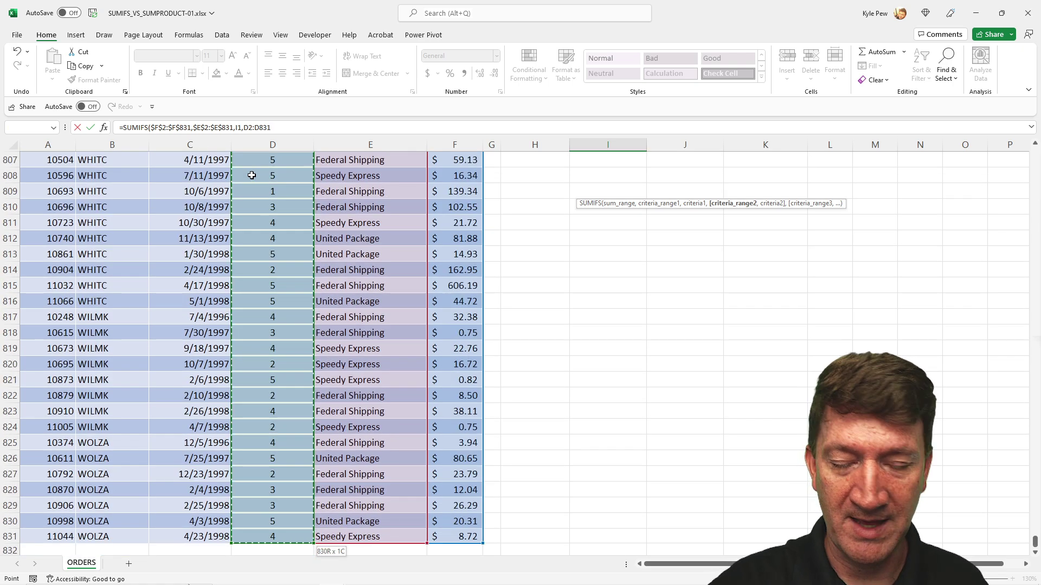
pyautogui.press('F4')
pyautogui.write(',"<6')
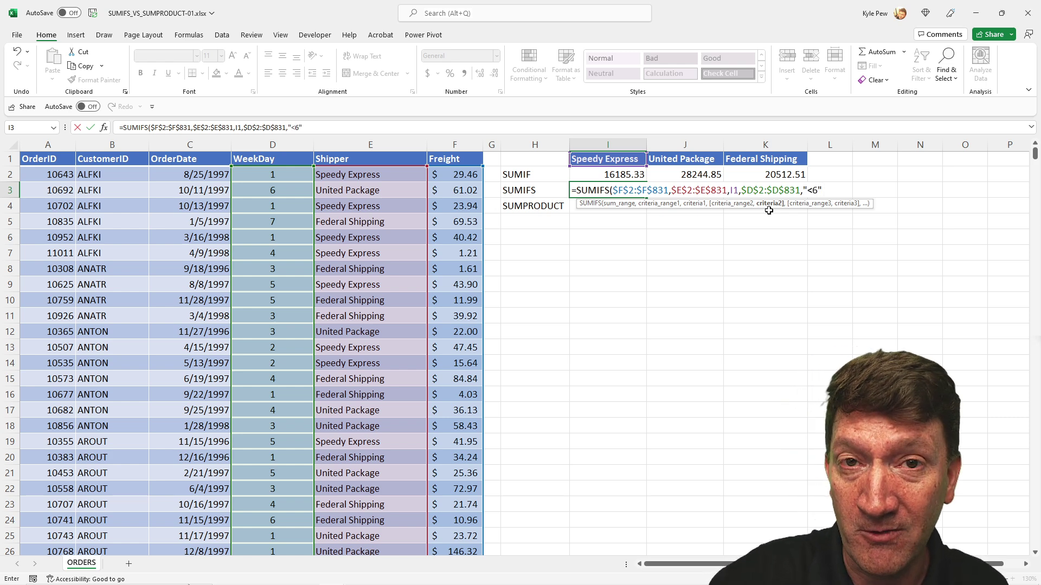
pyautogui.write(')')
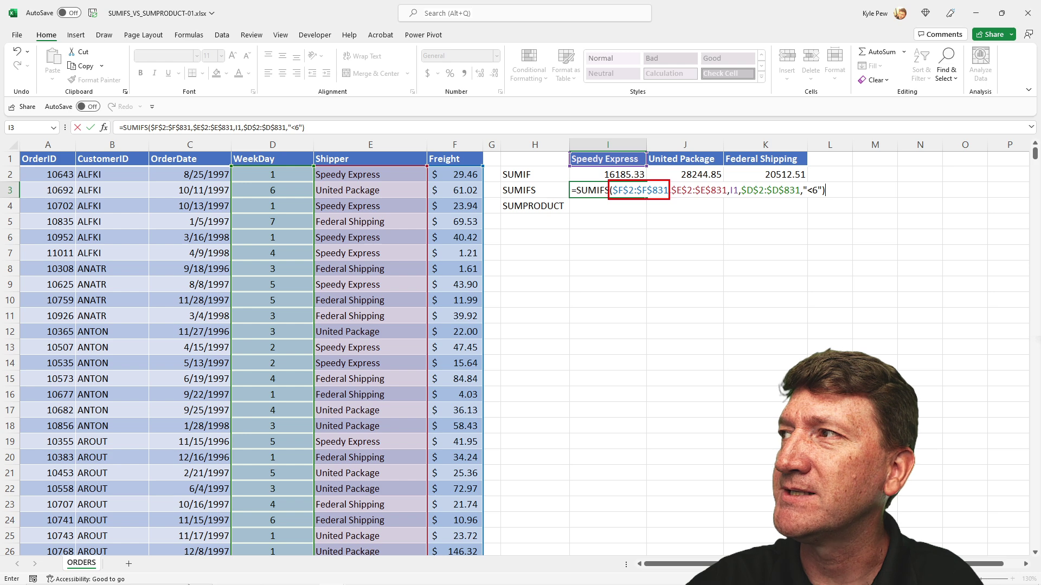
pyautogui.moveTo(672, 185); pyautogui.dragTo(822, 198)
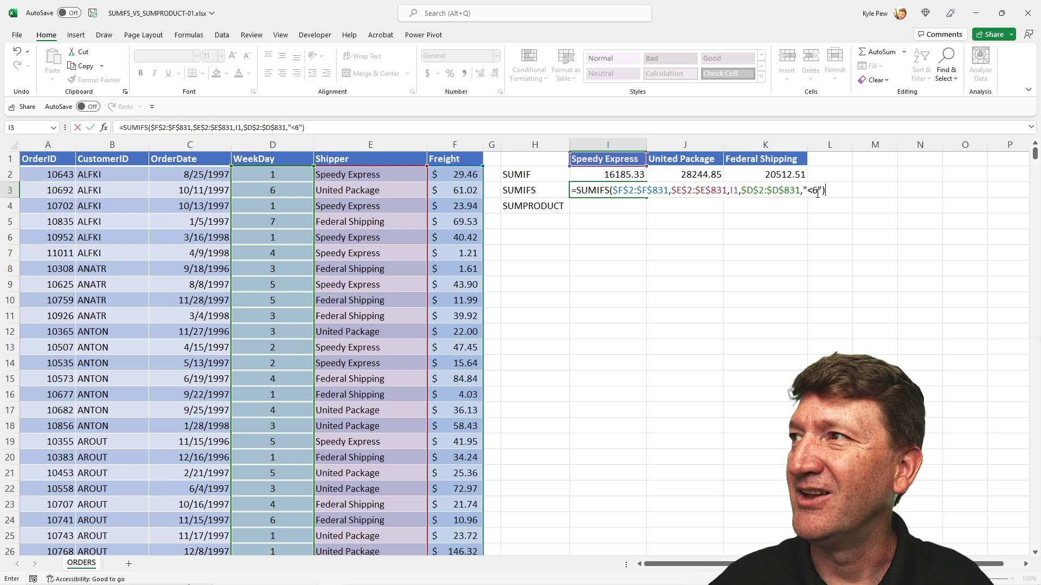
pyautogui.press('Return')
pyautogui.click(632, 190)
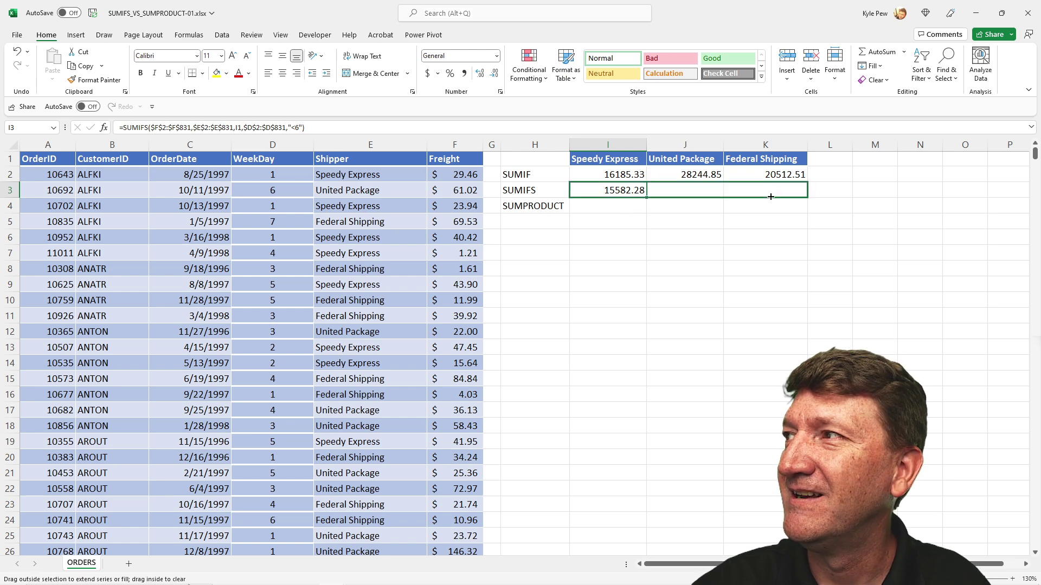
# Step: Fill SUMIFS across to K3 (27631.52, 19140.05) and compare each shipper's SUMIF and SUMIFS formulas
pyautogui.moveTo(771, 197); pyautogui.dragTo(769, 198)
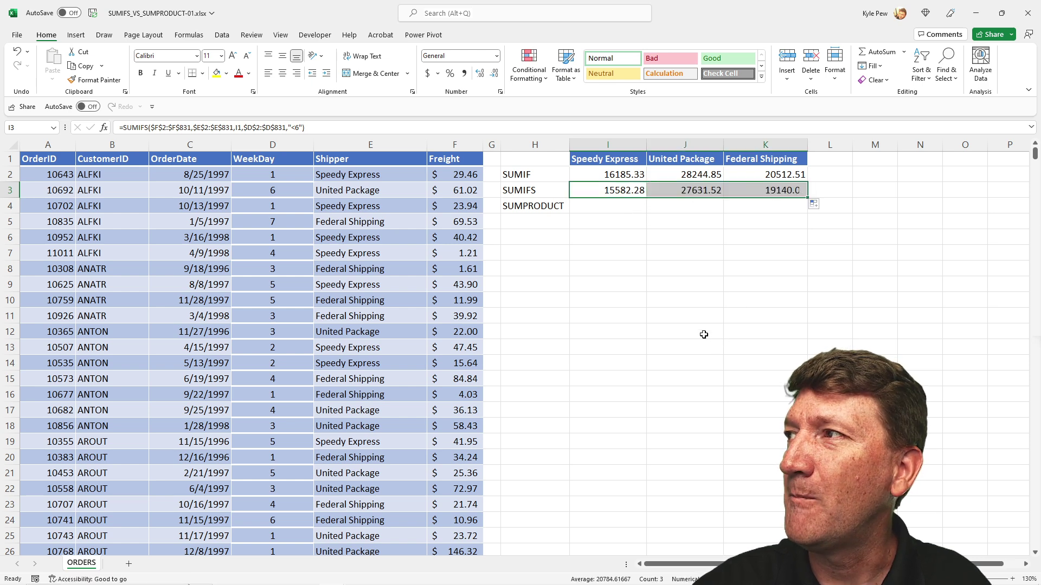
pyautogui.click(609, 177)
pyautogui.click(612, 191)
pyautogui.click(656, 178)
pyautogui.click(671, 195)
pyautogui.click(738, 175)
pyautogui.click(735, 192)
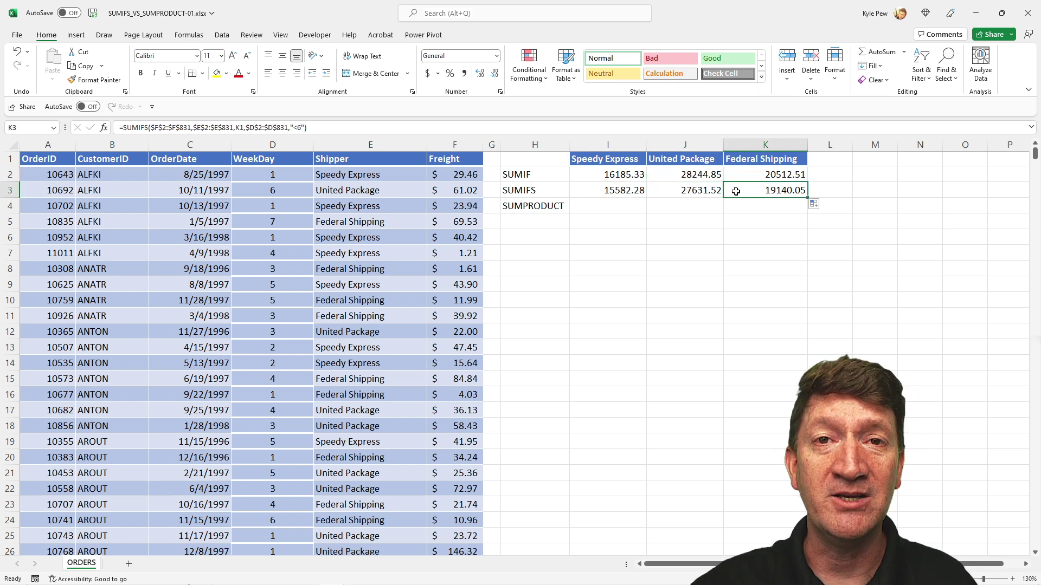
pyautogui.moveTo(612, 191); pyautogui.dragTo(748, 187)
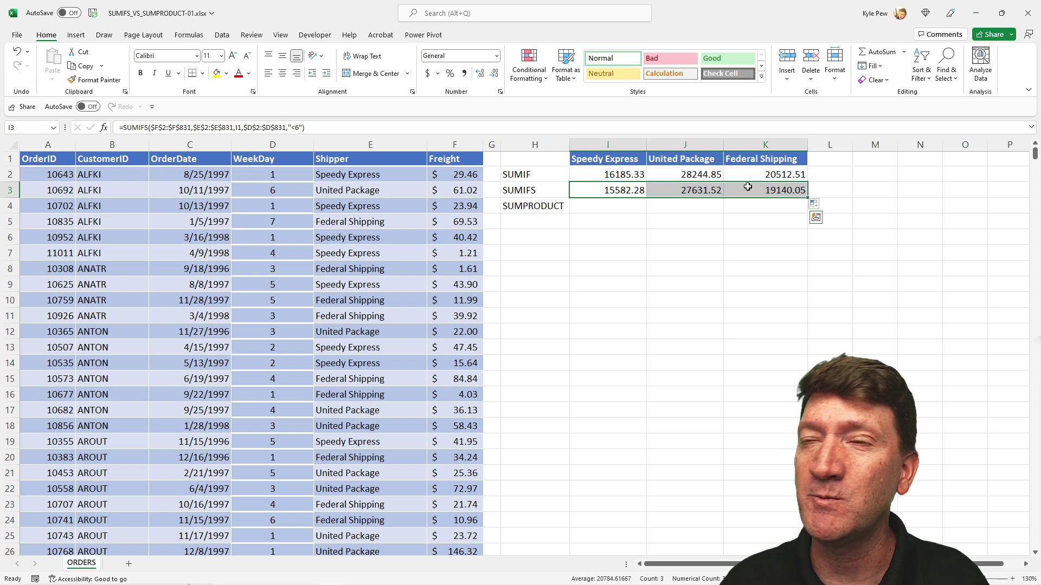
pyautogui.click(254, 142)
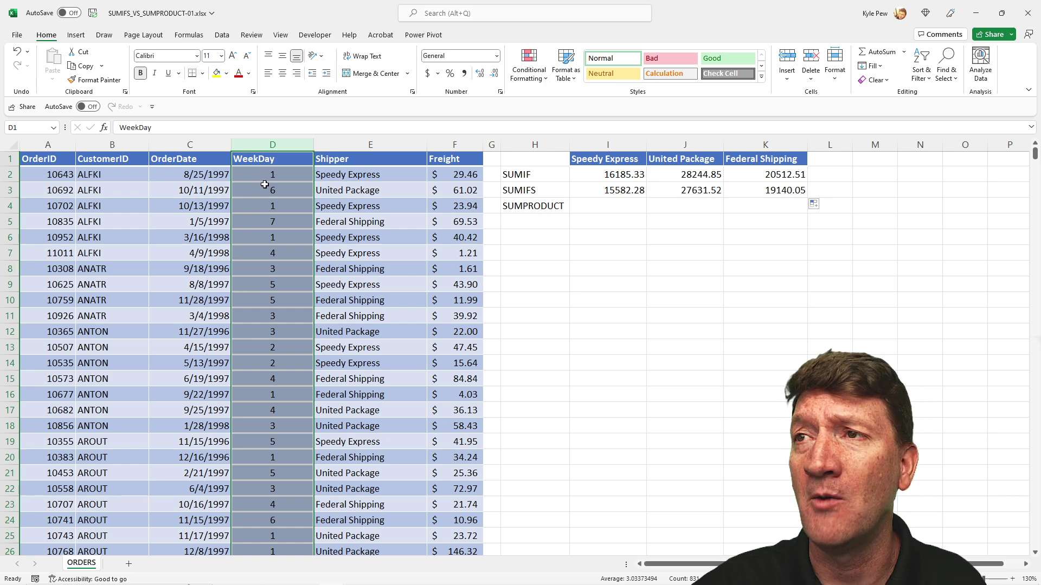
pyautogui.click(592, 208)
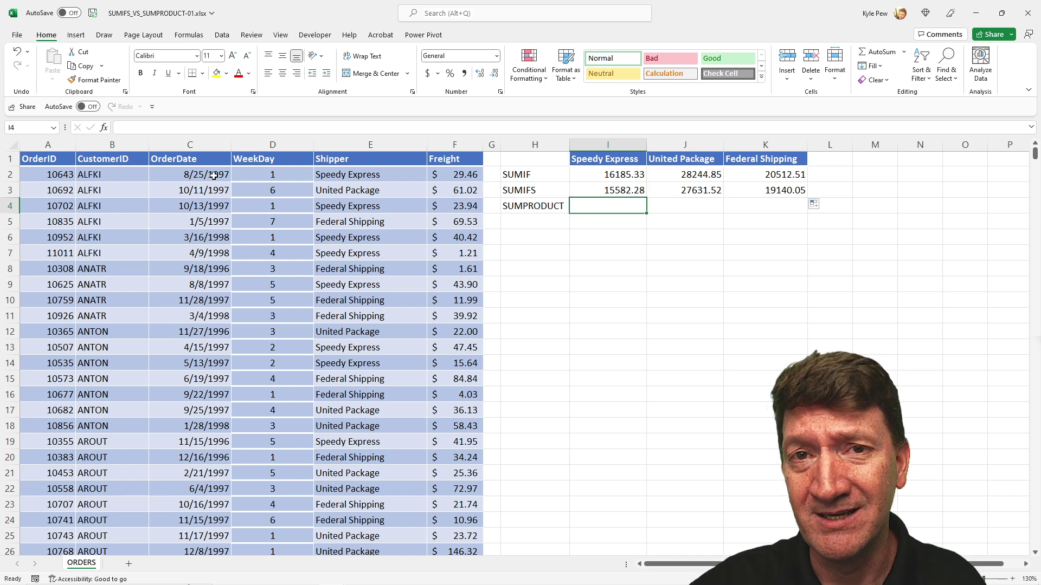
pyautogui.click(252, 175)
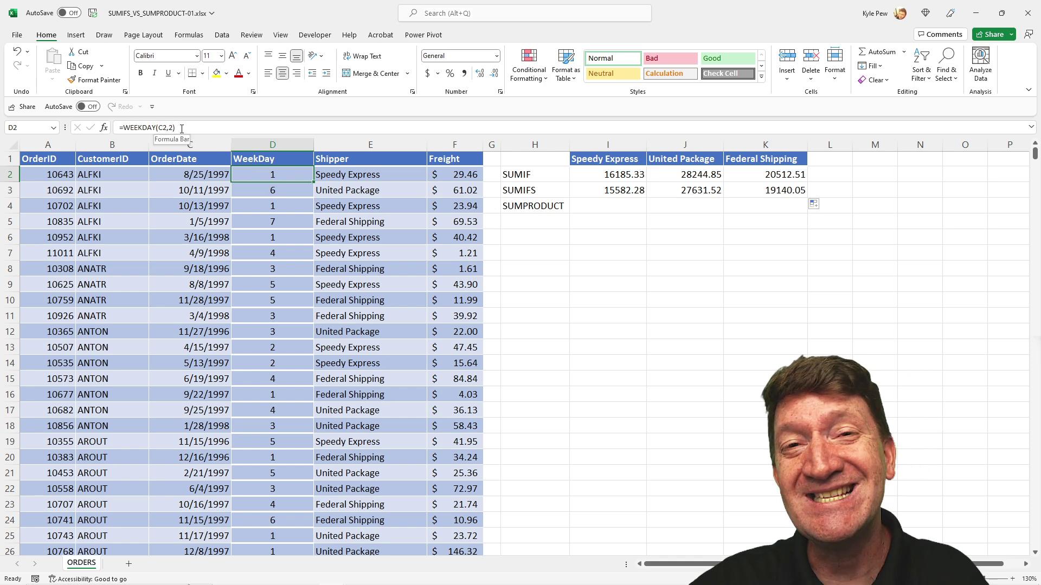
pyautogui.click(594, 203)
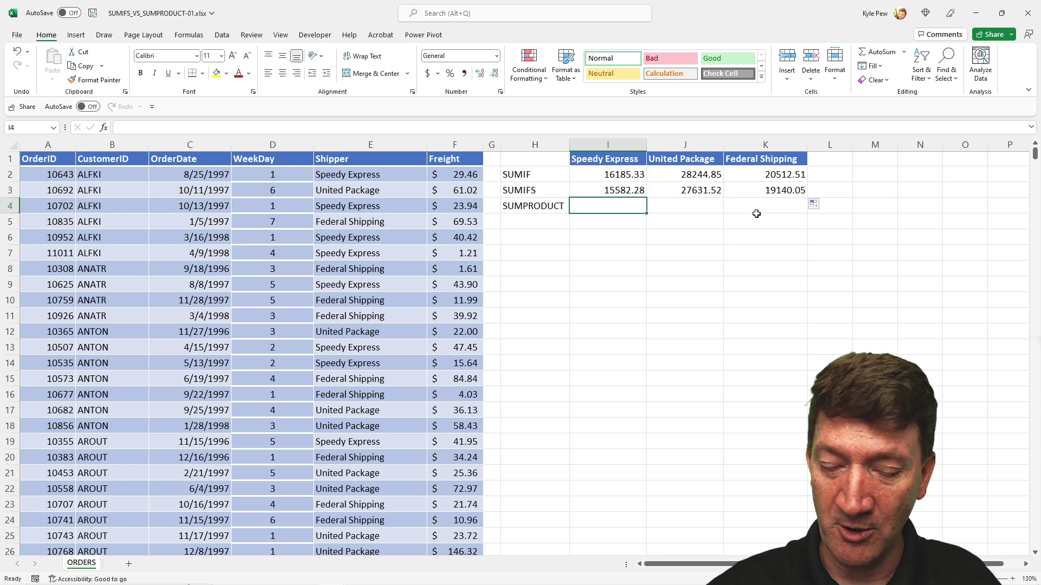
# Step: In I4, start =SUMPRODUCT(($E$2:$E$831=I1), testing shippers against the Speedy Express header
pyautogui.write('=SUM')
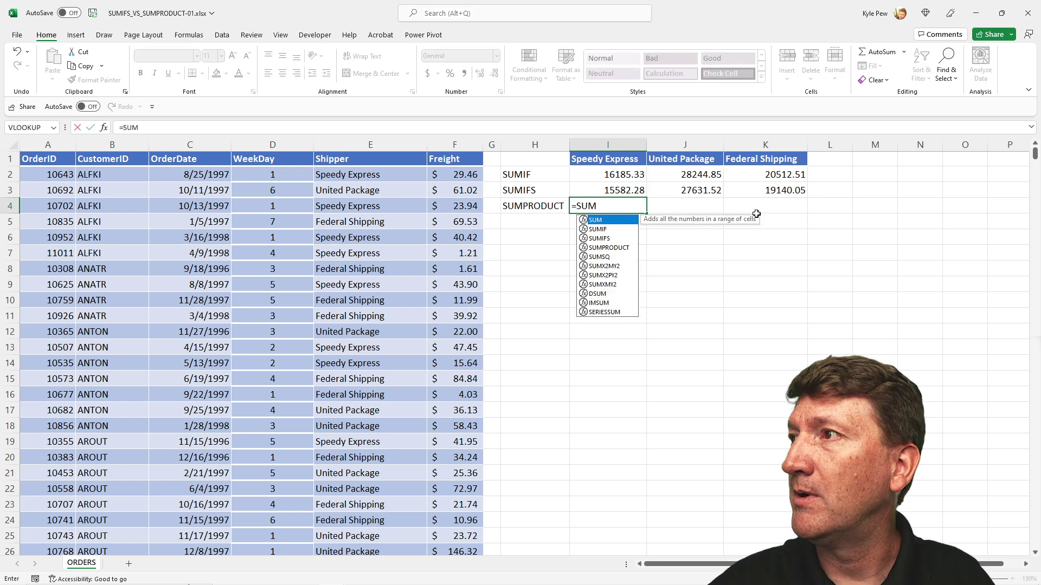
pyautogui.write('PR')
pyautogui.press('Tab')
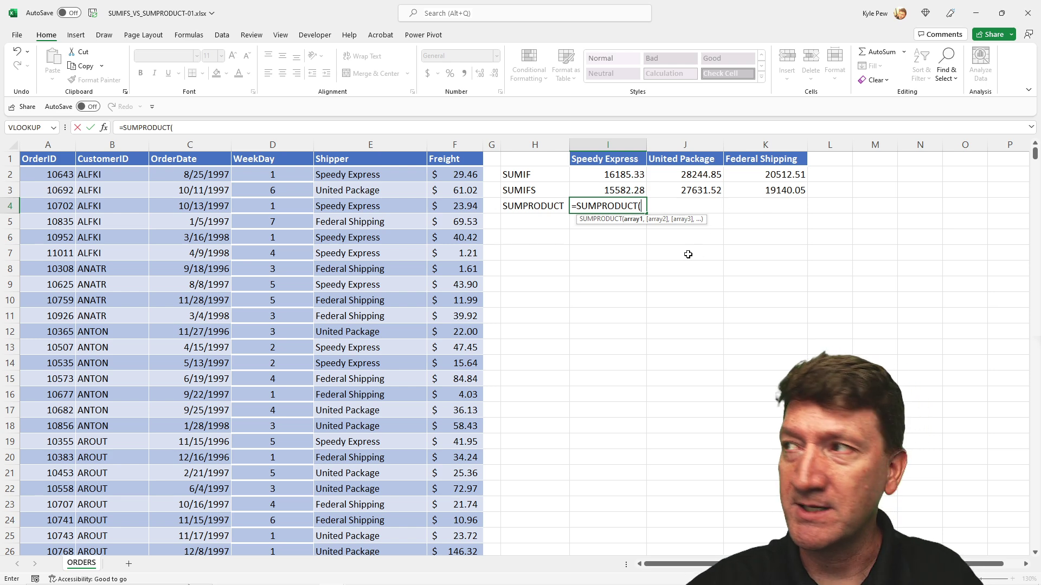
pyautogui.moveTo(620, 213); pyautogui.dragTo(717, 234)
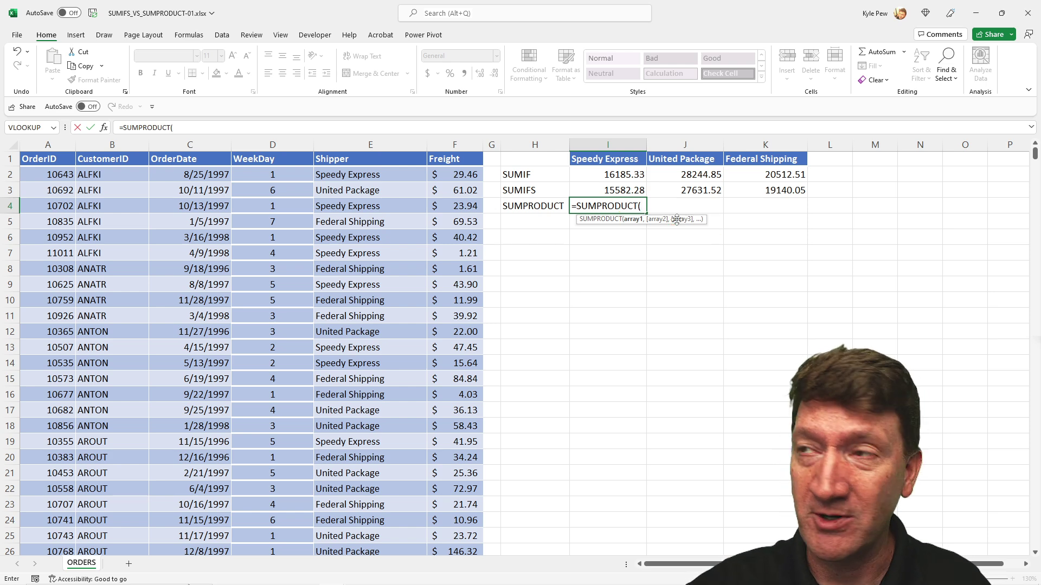
pyautogui.click(644, 206)
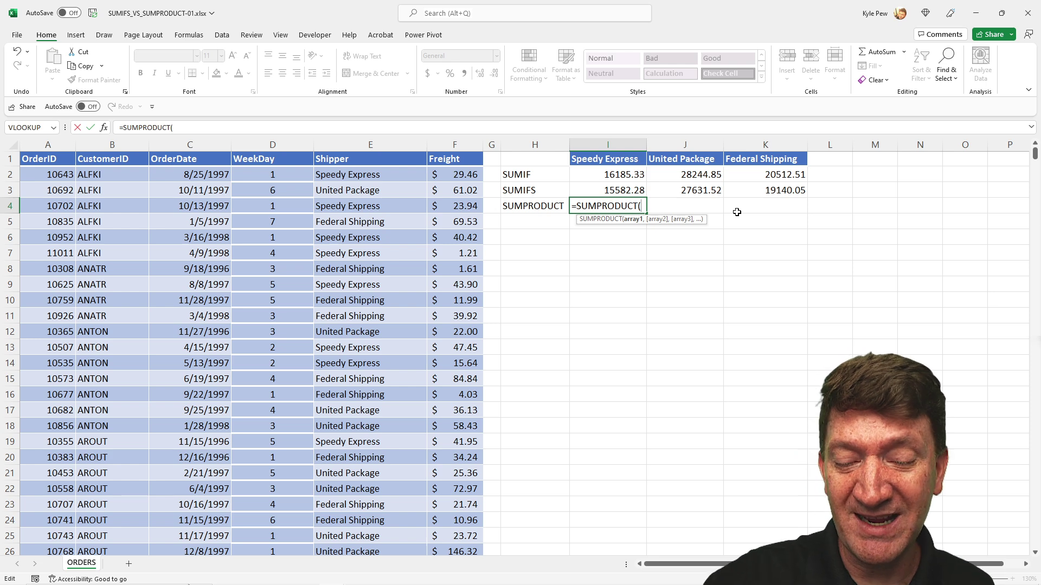
pyautogui.write('(')
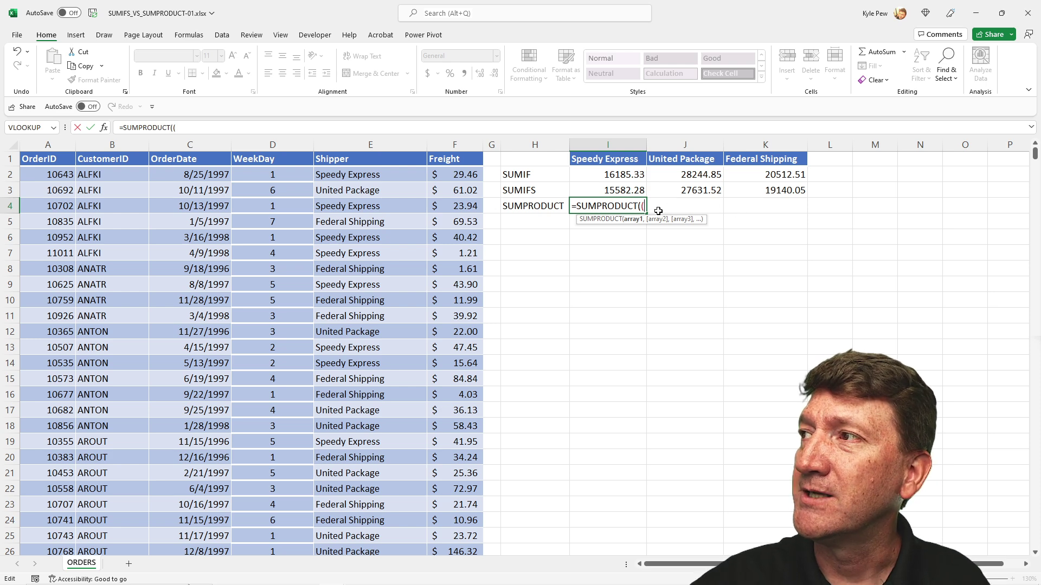
pyautogui.click(340, 174)
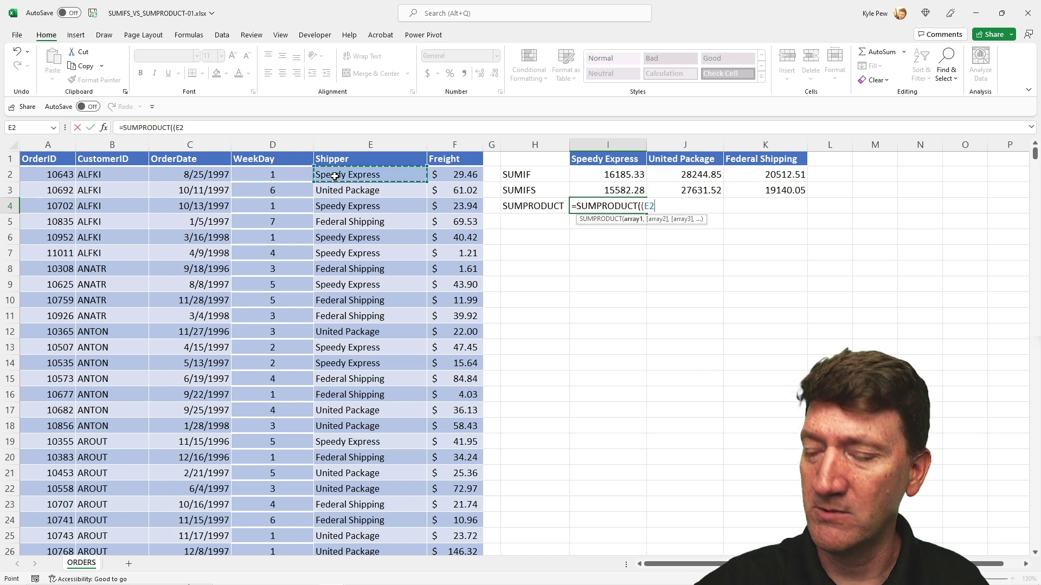
pyautogui.hotkey('ctrl', 'shift', 'Down')
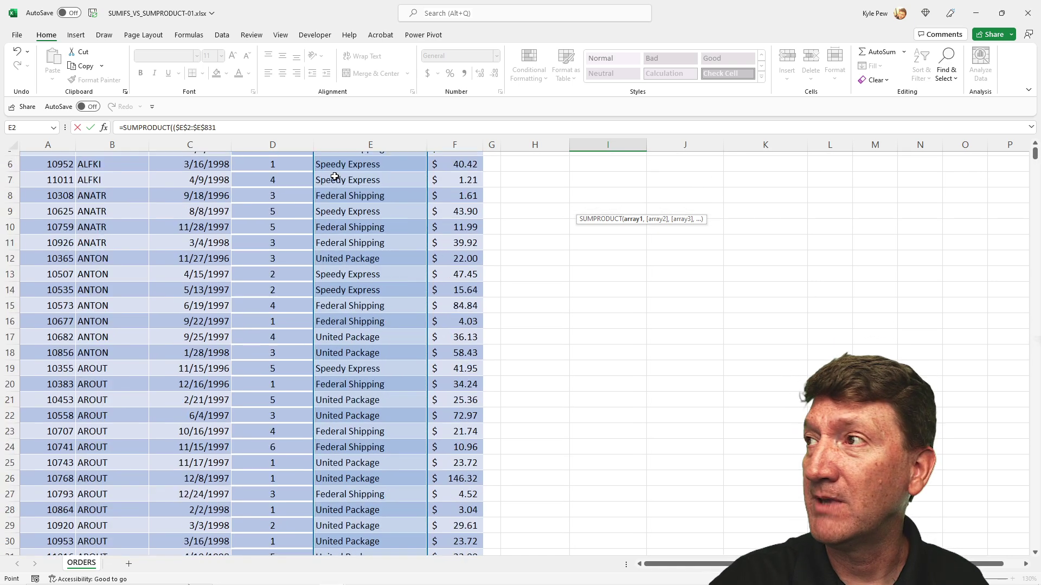
pyautogui.press('F4')
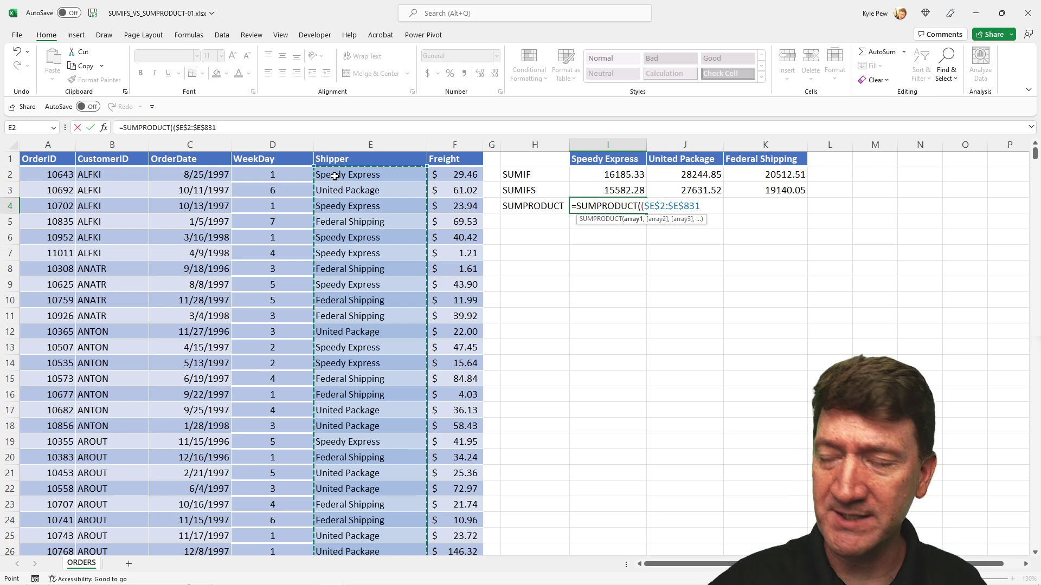
pyautogui.write('=')
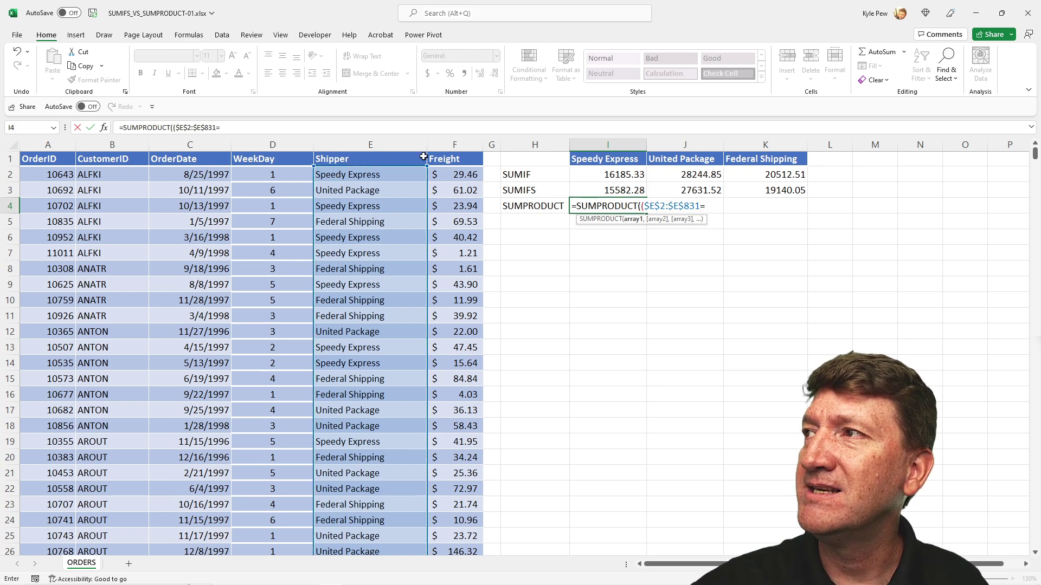
pyautogui.click(586, 160)
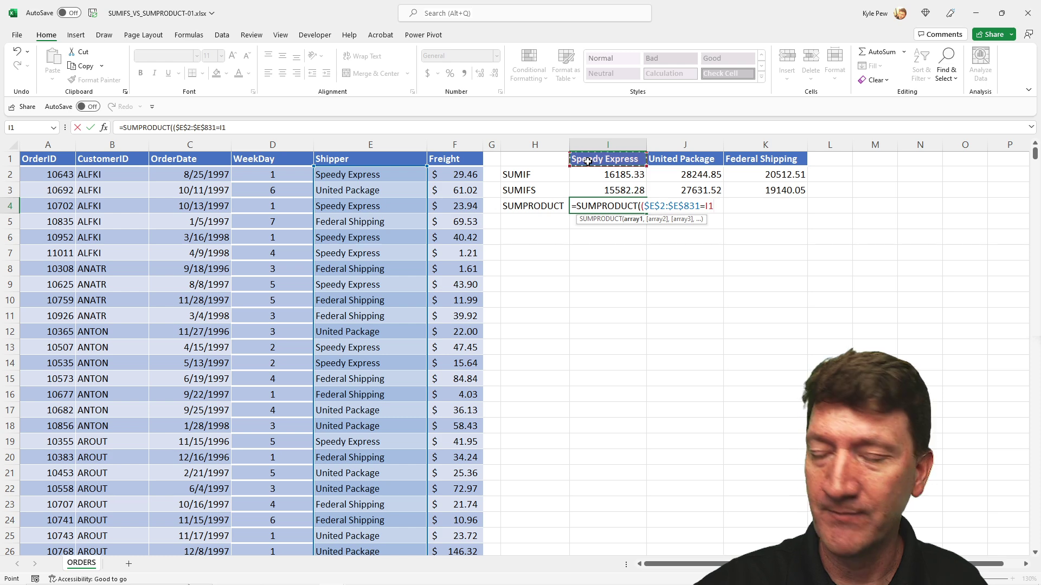
pyautogui.write(')*(')
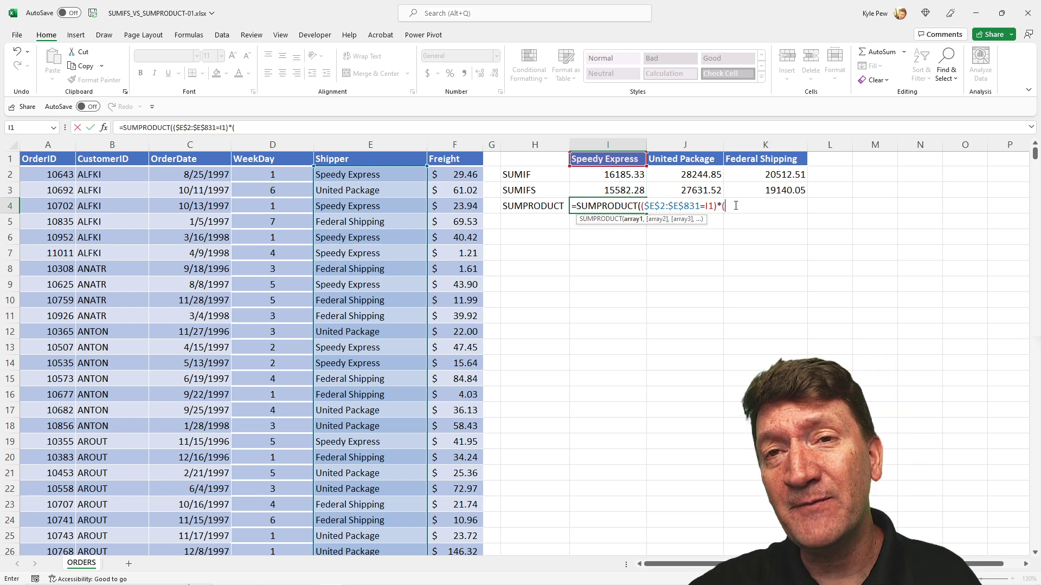
# Step: Add the condition (WEEKDAY($C$2:$C$831,2)<6), correcting a mistyped WORKDAY to WEEKDAY
pyautogui.write('WORKDAY(')
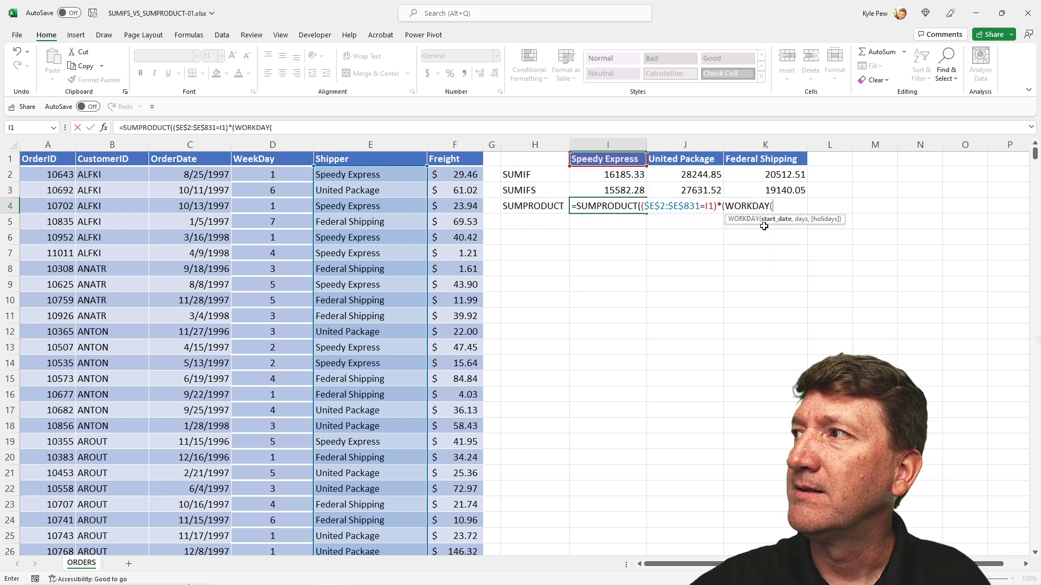
pyautogui.moveTo(769, 206); pyautogui.dragTo(735, 204)
pyautogui.write('EEKDAY')
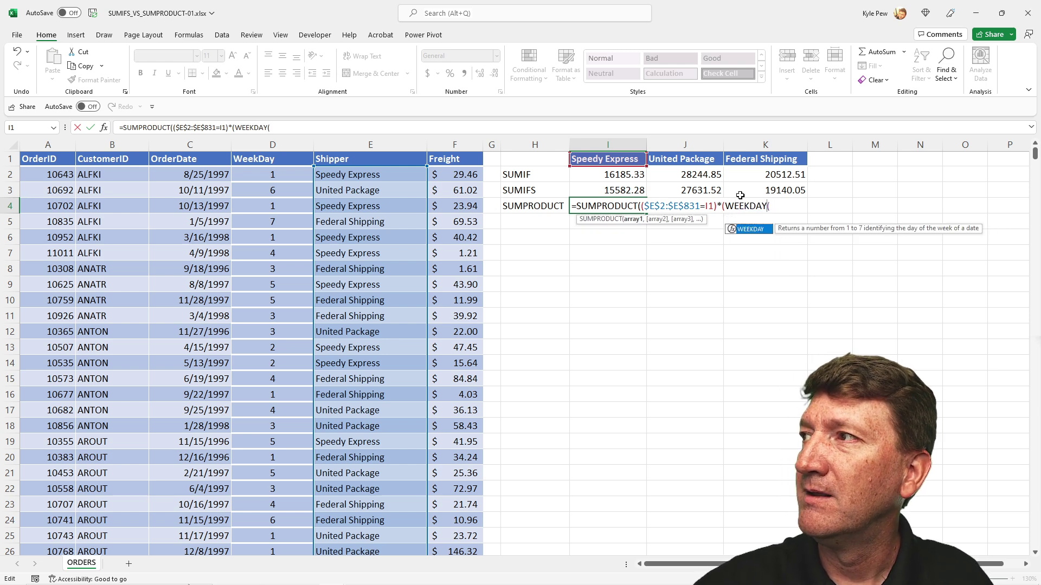
pyautogui.press('Right')
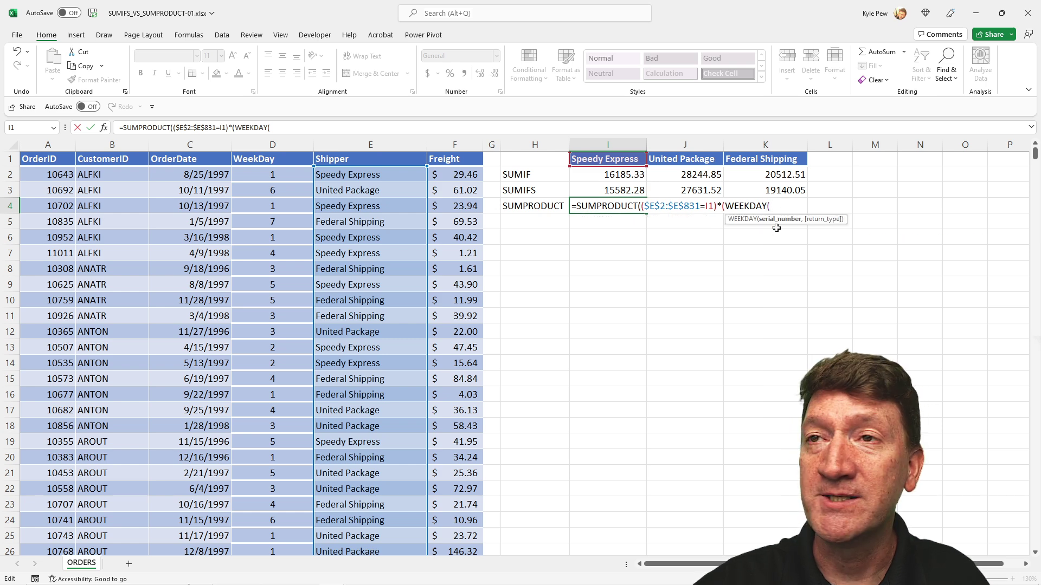
pyautogui.press('F2')
pyautogui.click(177, 175)
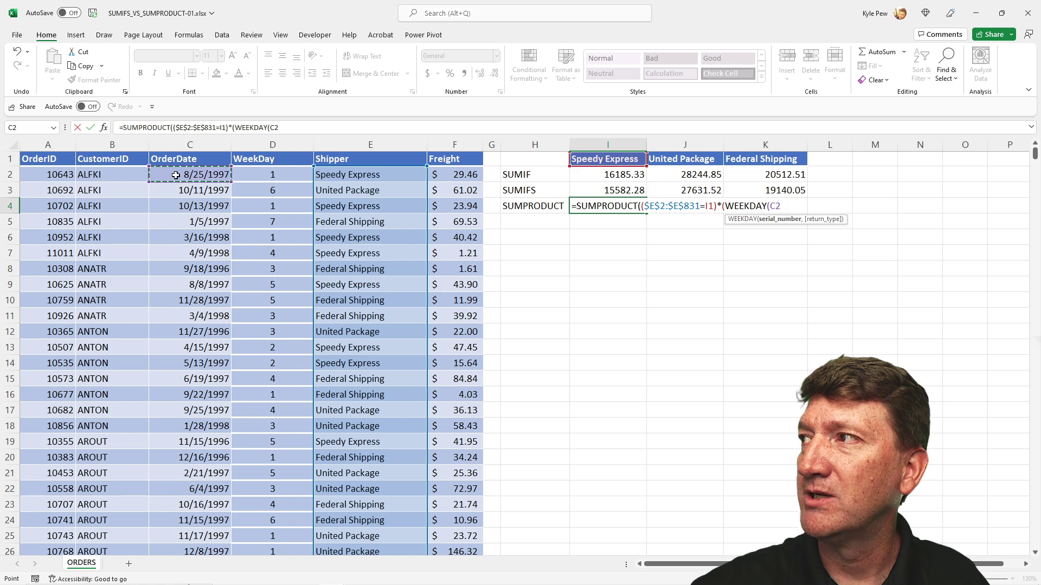
pyautogui.hotkey('ctrl', 'shift', 'Down')
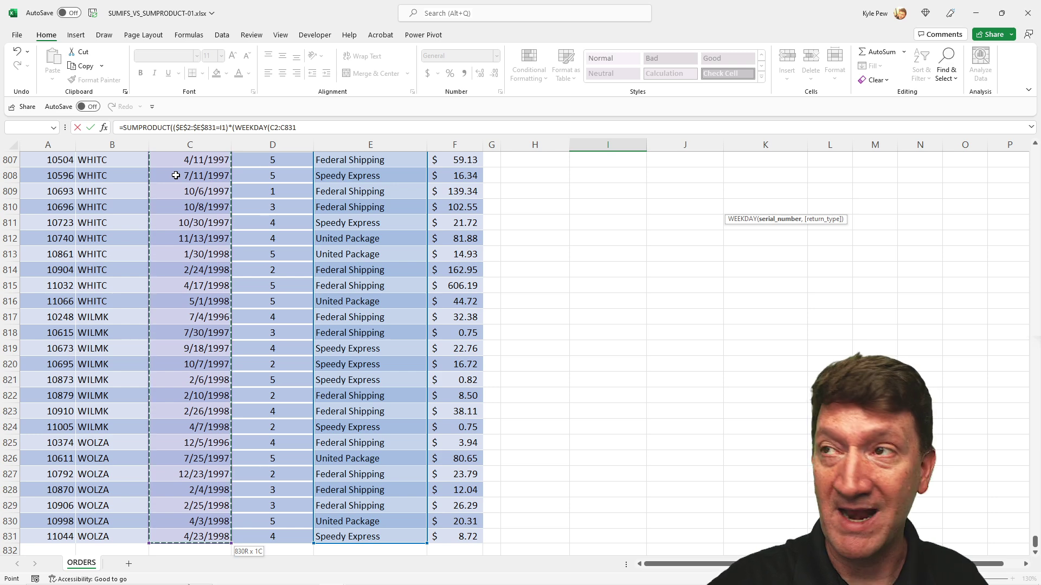
pyautogui.press('F4')
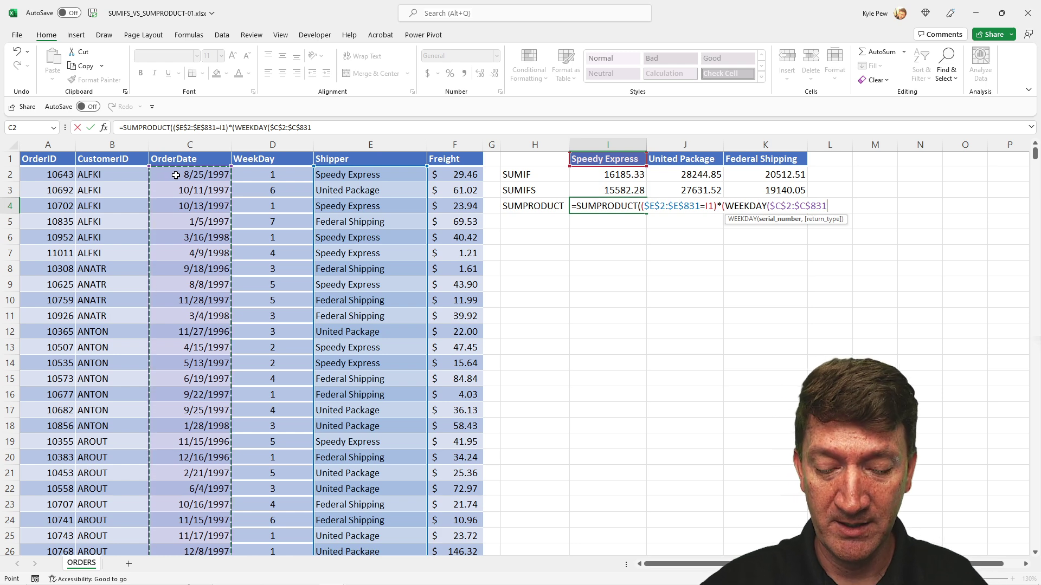
pyautogui.write(',2')
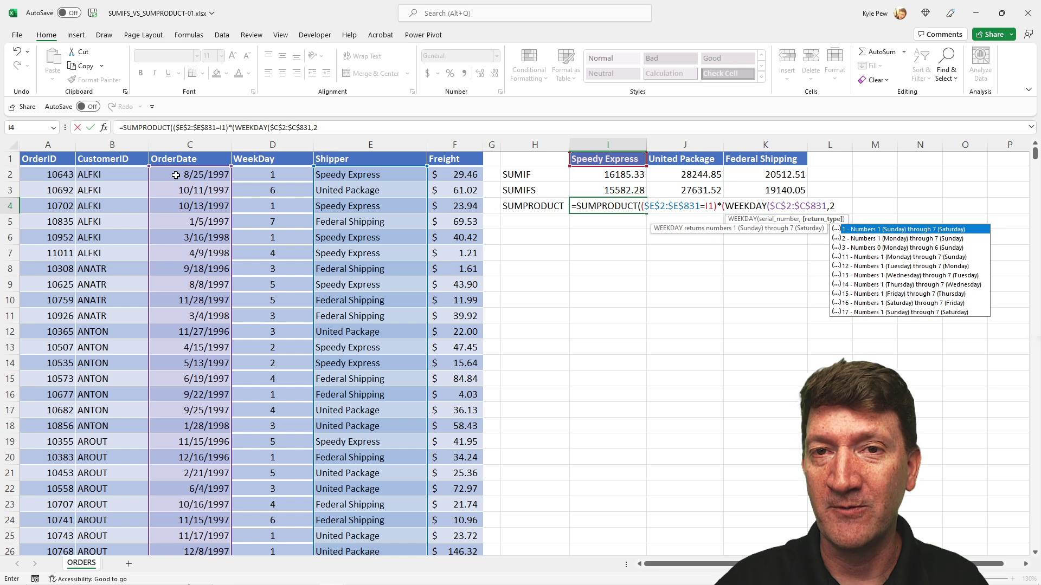
pyautogui.write(')<6')
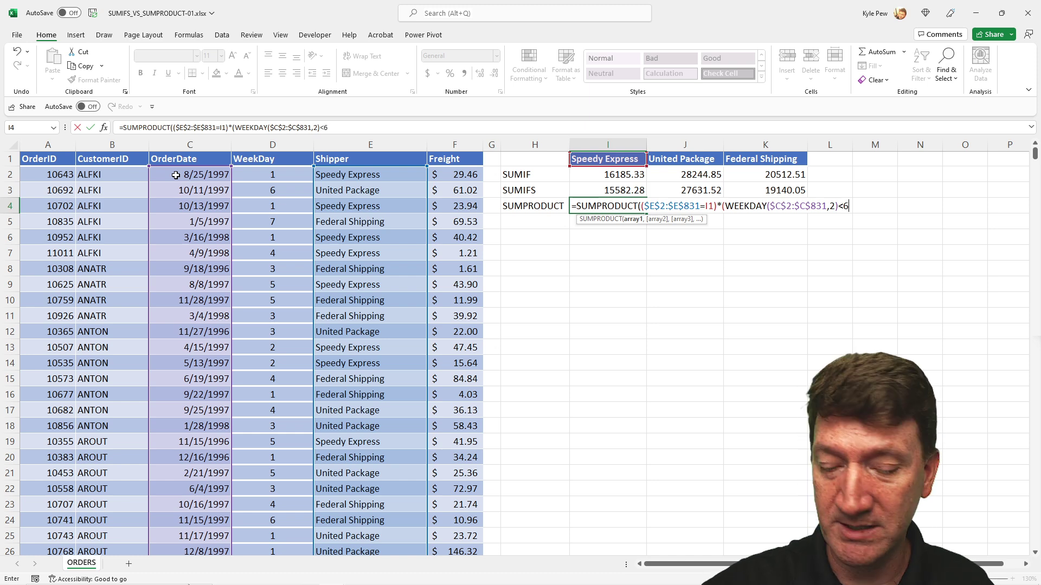
pyautogui.write(')')
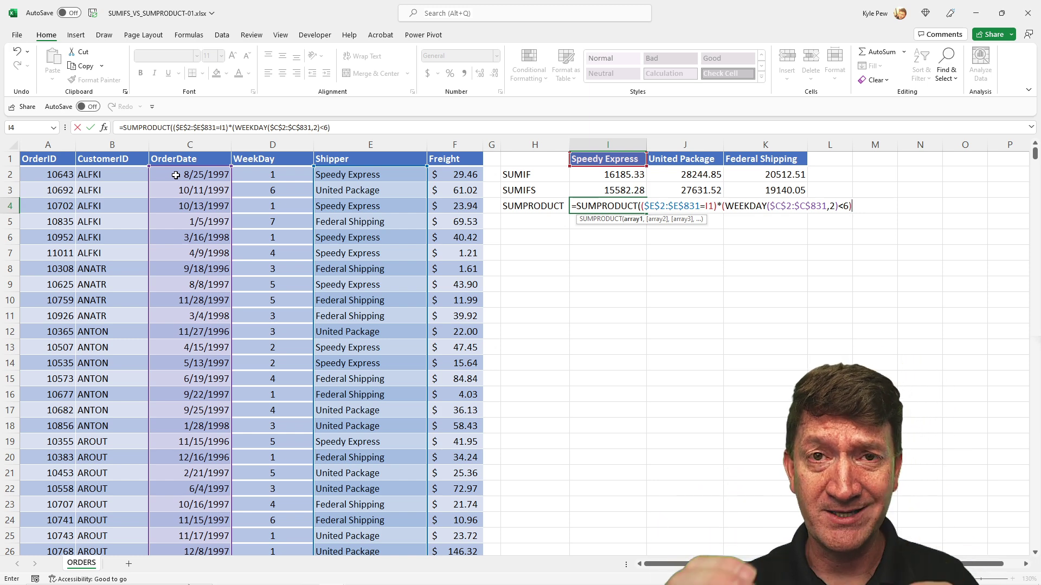
pyautogui.write(',')
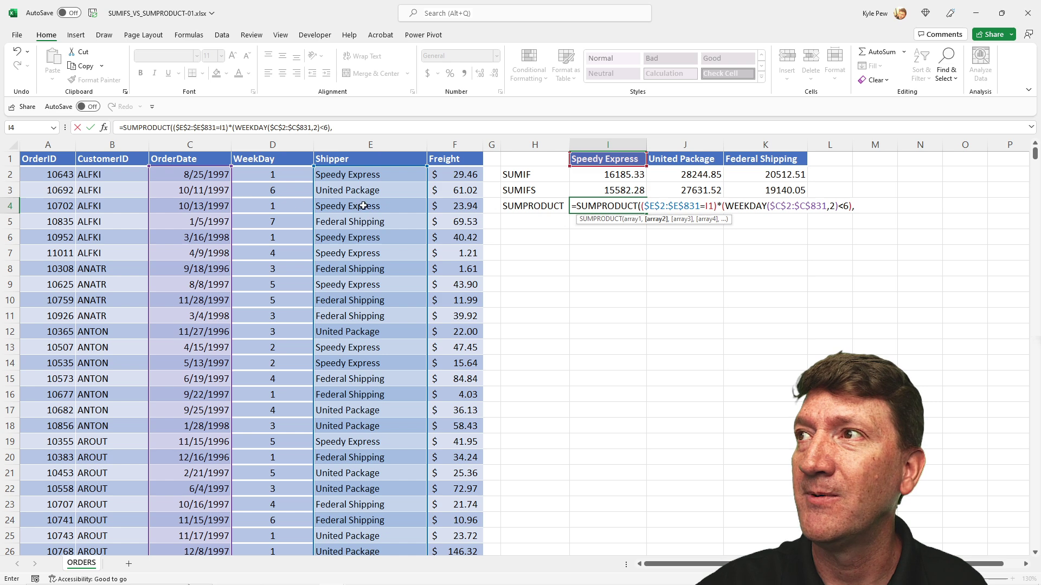
# Step: Finish I4's SUMPRODUCT with the absolute Freight range $F$2:$F$831, returning 15582.28
pyautogui.click(448, 176)
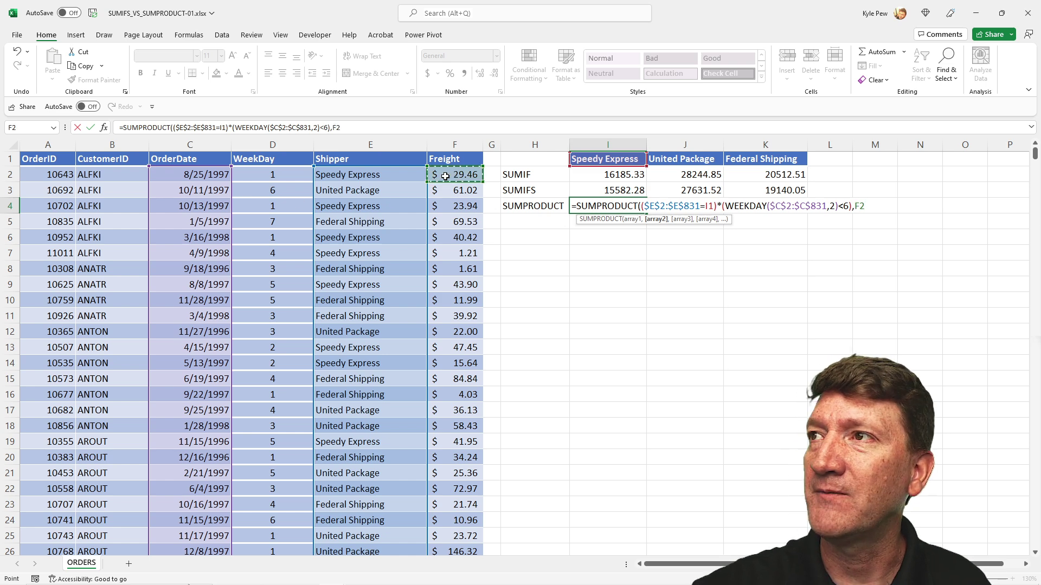
pyautogui.hotkey('ctrl', 'shift', 'Down')
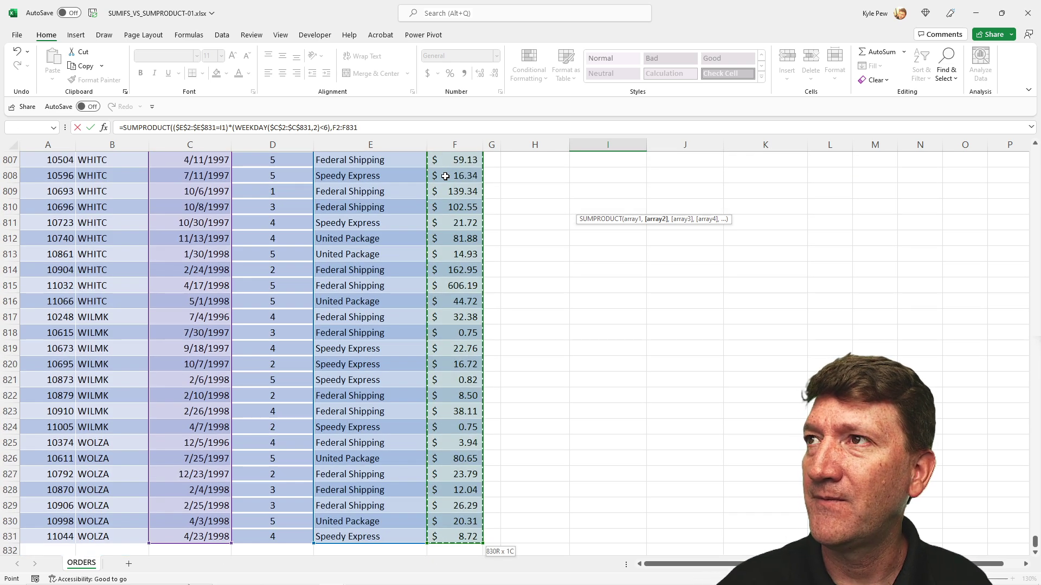
pyautogui.press('F4')
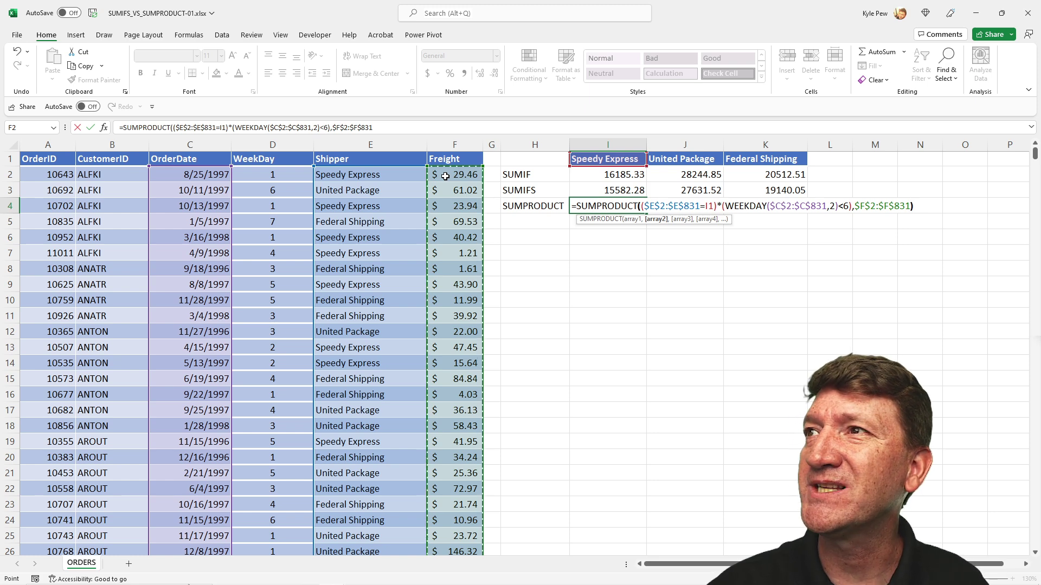
pyautogui.write(')')
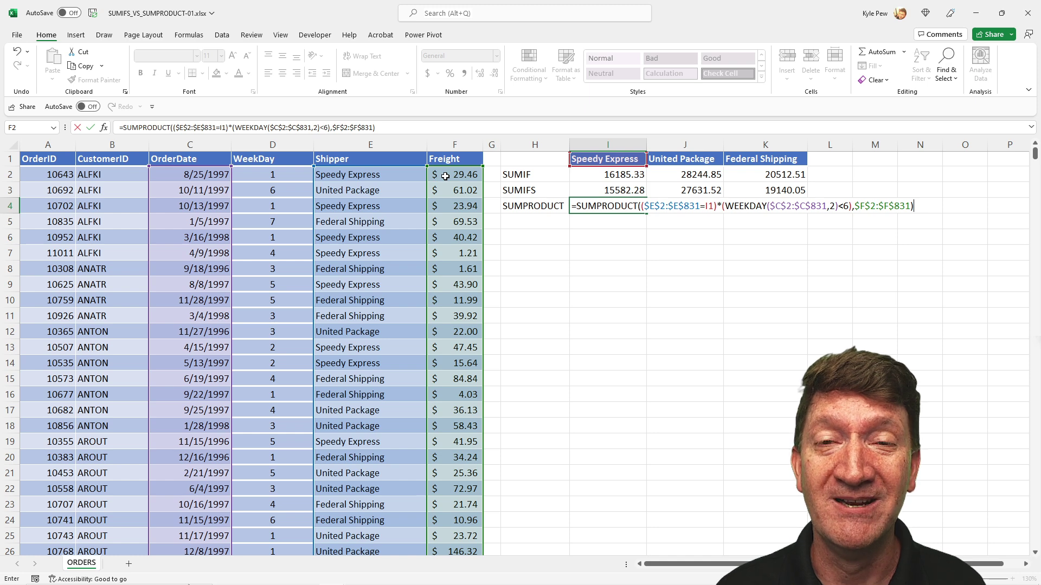
pyautogui.press('Return')
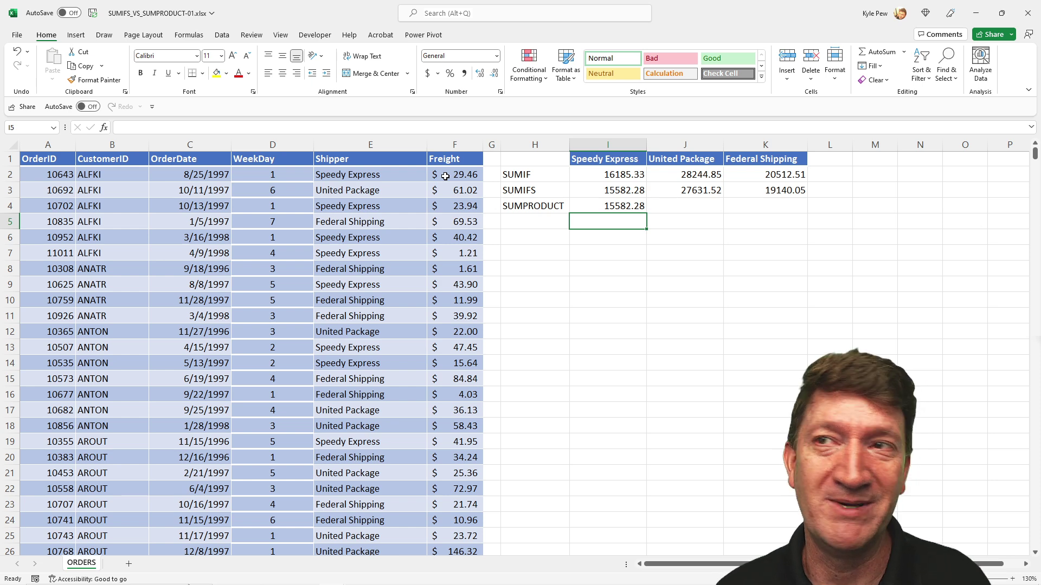
# Step: Copy I4's SUMPRODUCT formula across to K4, giving 27631.52 and 19140.05 to match SUMIFS
pyautogui.click(595, 206)
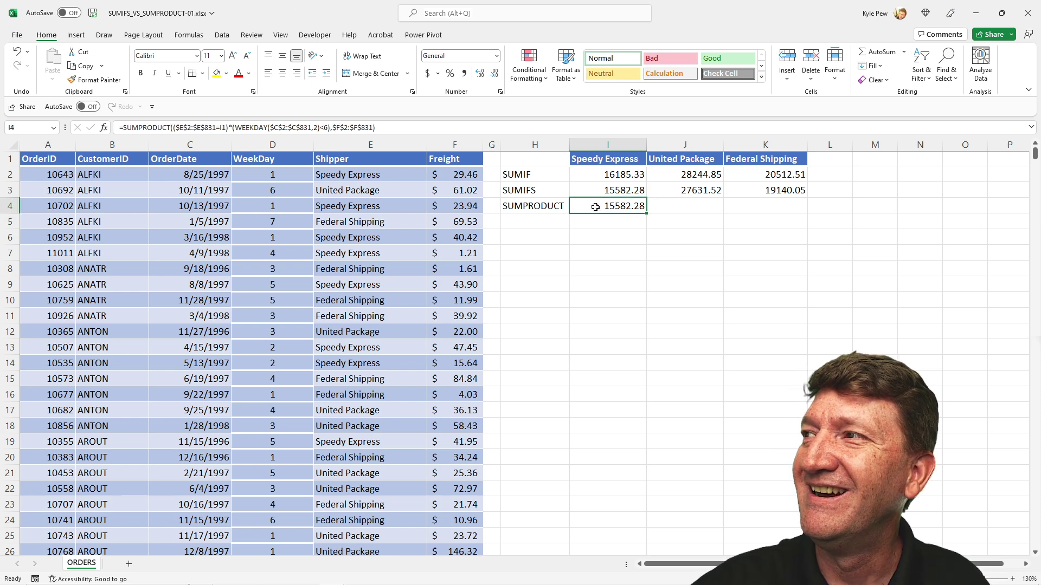
pyautogui.click(573, 191)
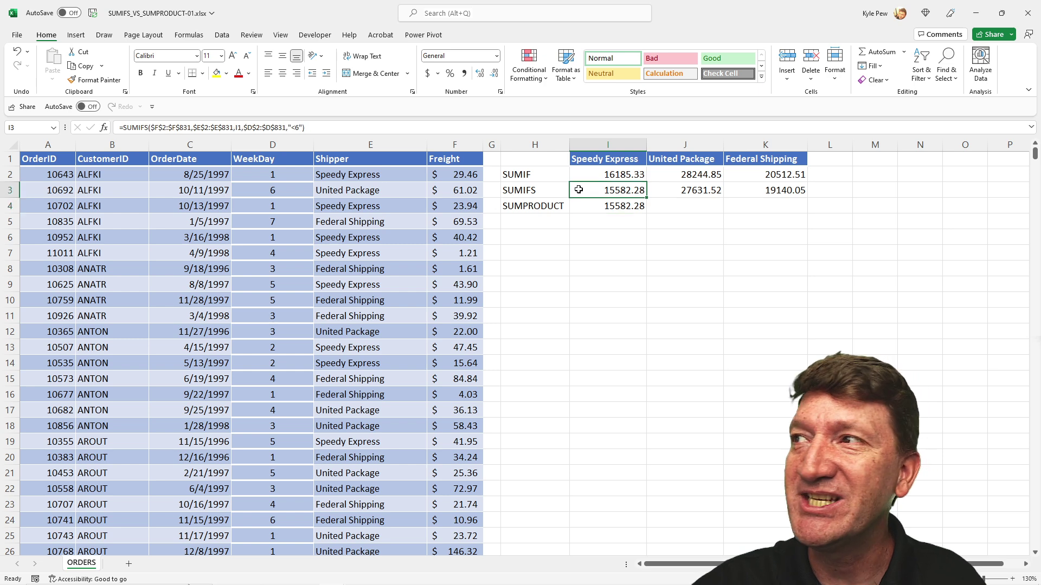
pyautogui.click(599, 203)
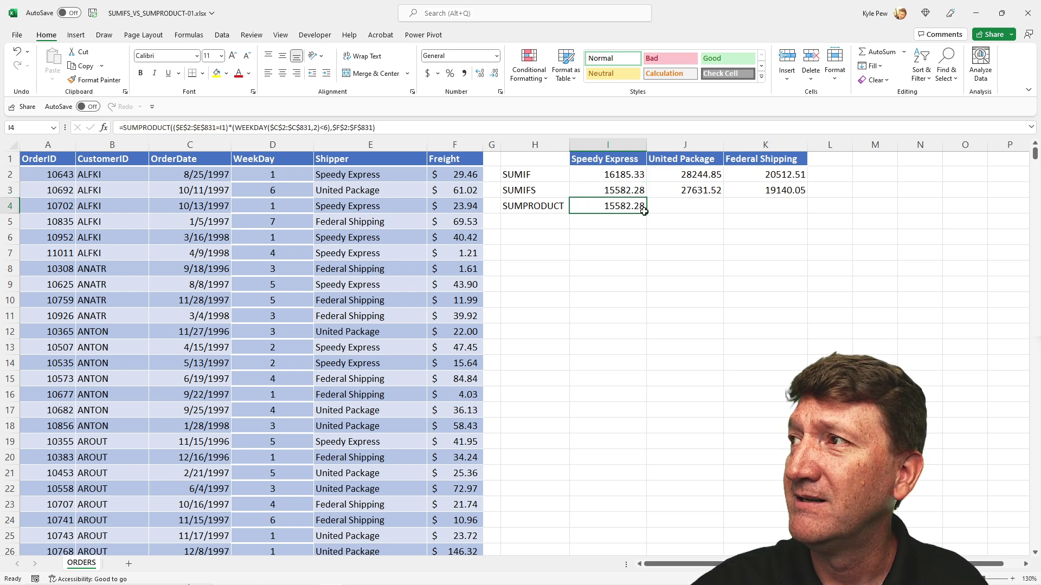
pyautogui.moveTo(648, 213); pyautogui.dragTo(800, 211)
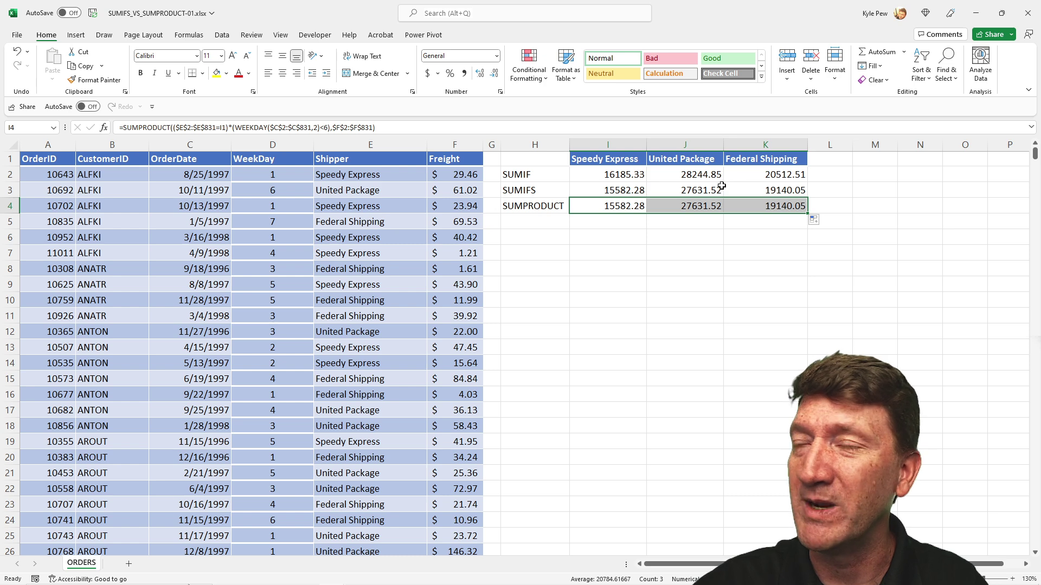
pyautogui.click(631, 208)
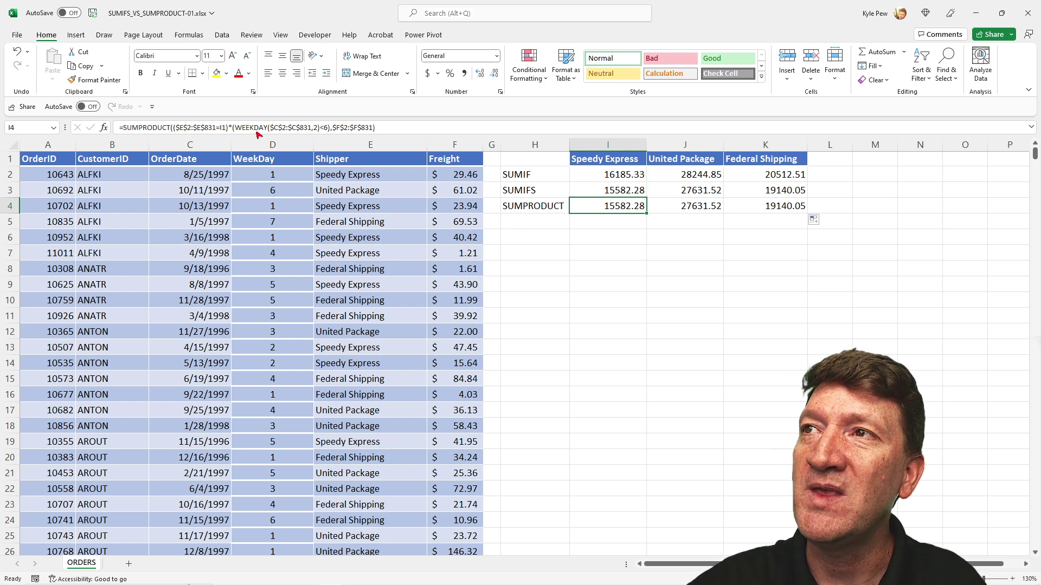
pyautogui.moveTo(257, 133); pyautogui.dragTo(293, 211)
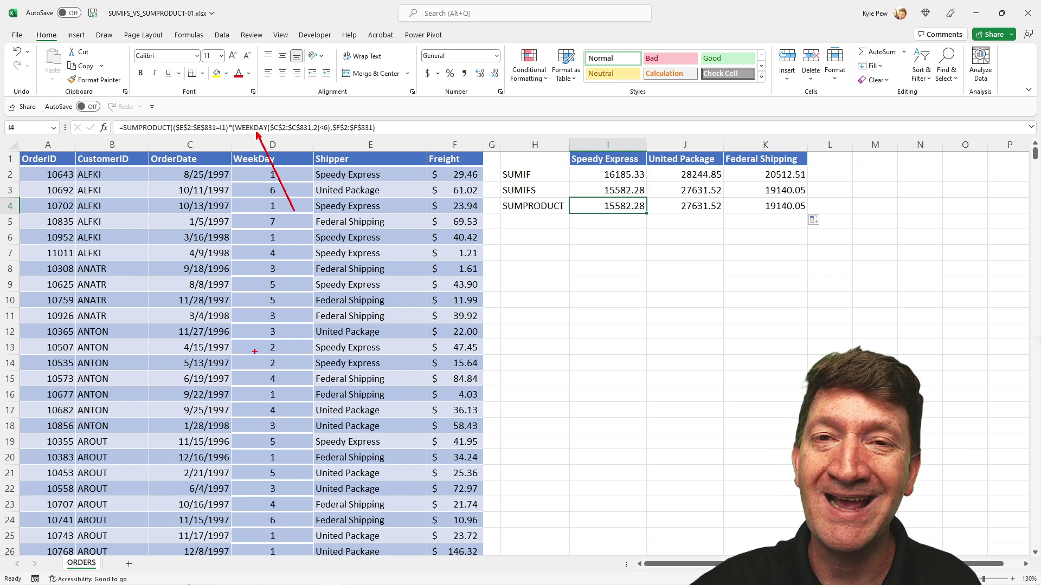
# Step: Delete the WeekDay column D, so SUMIFS shows #REF! while SUMPRODUCT totals stay intact
pyautogui.press('Escape')
pyautogui.click(272, 145)
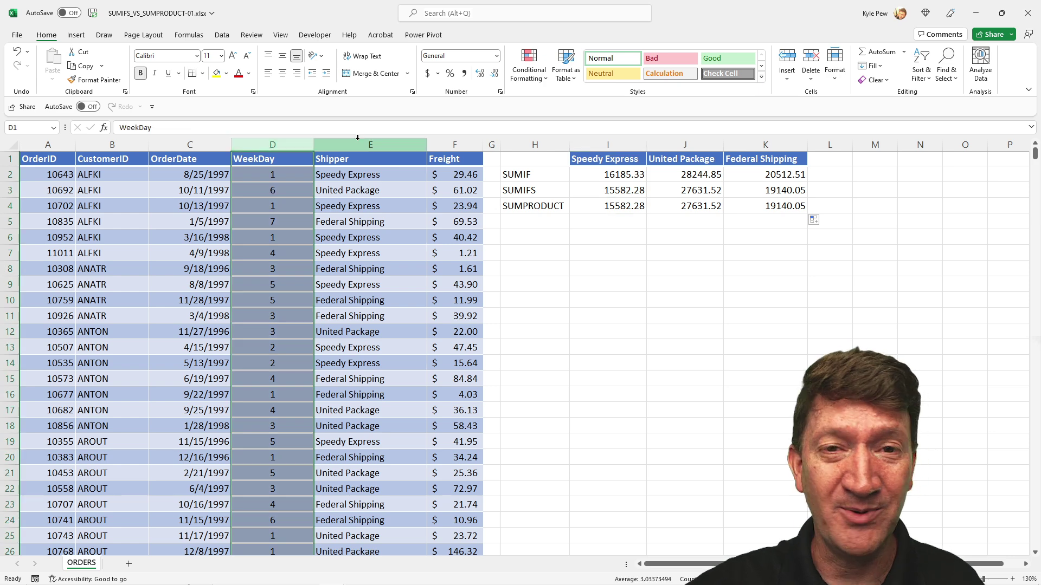
pyautogui.hotkey('ctrl', '-')
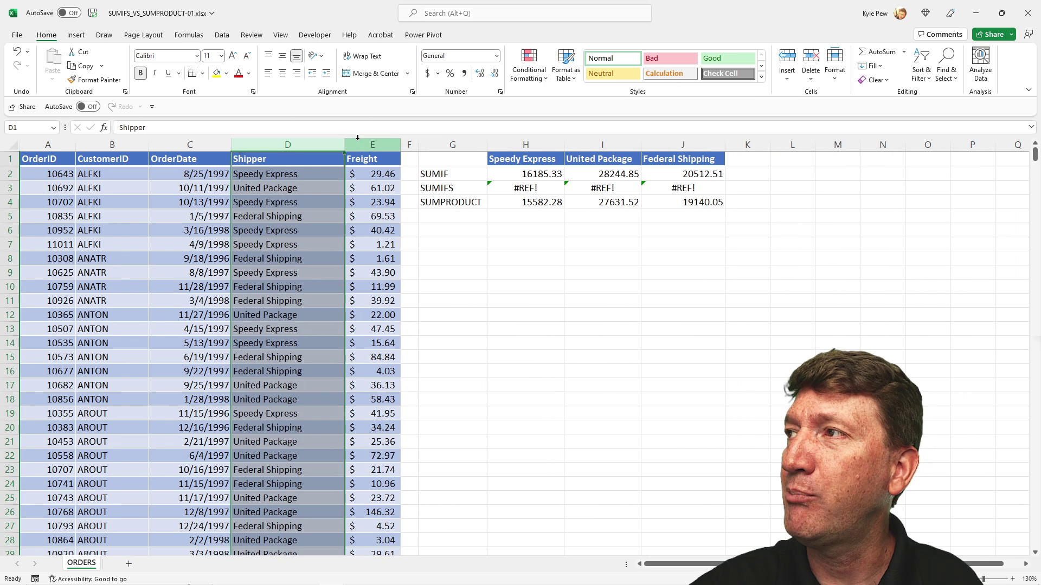